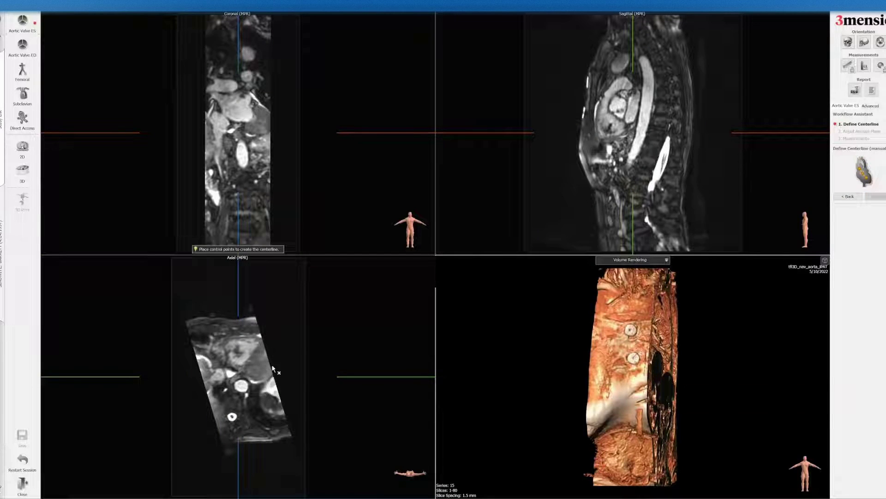
Place the first three centerline control points down the middle of the ascending aorta on the axial slices.
{"action": "scroll", "coordinate": [257, 353], "scroll_direction": "up", "scroll_amount": 3}
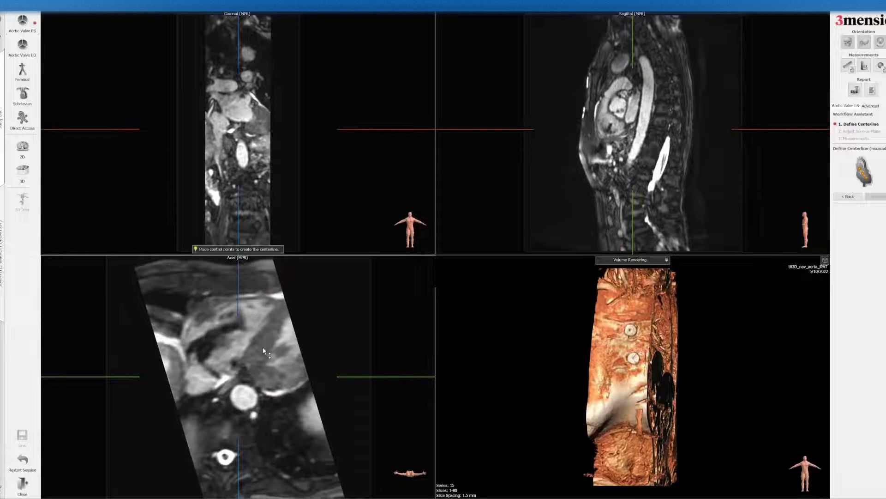
{"action": "scroll", "coordinate": [233, 354], "scroll_direction": "up", "scroll_amount": 2}
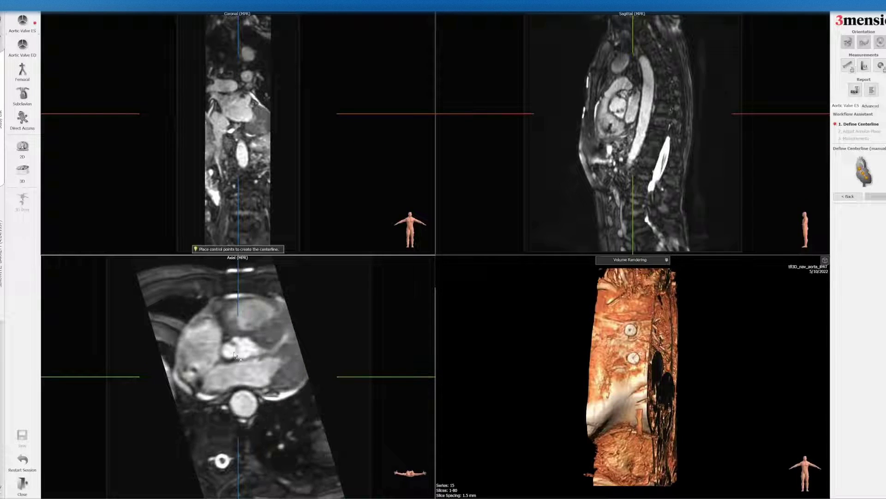
{"action": "scroll", "coordinate": [226, 342], "scroll_direction": "up", "scroll_amount": 5}
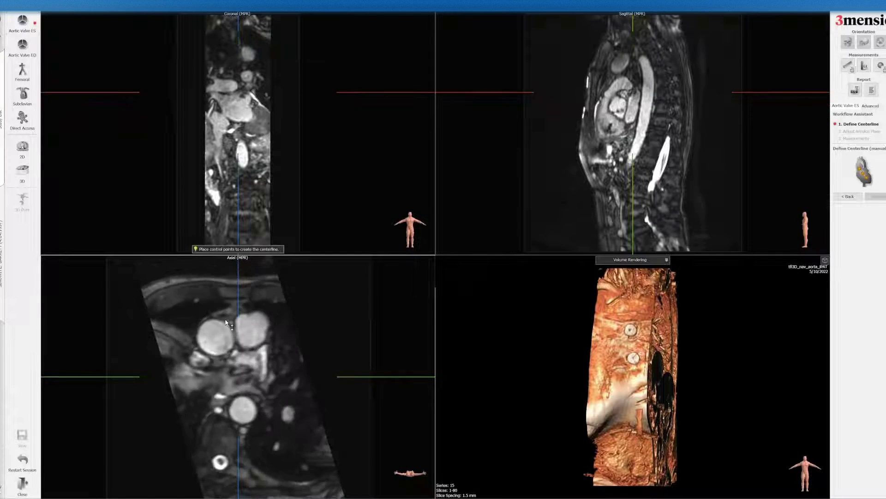
{"action": "scroll", "coordinate": [222, 313], "scroll_direction": "up", "scroll_amount": 2}
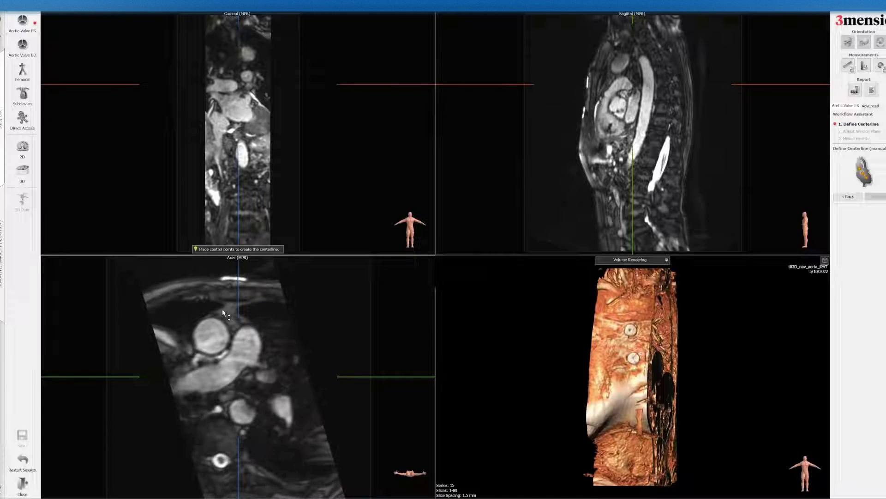
{"action": "left_click", "coordinate": [211, 338]}
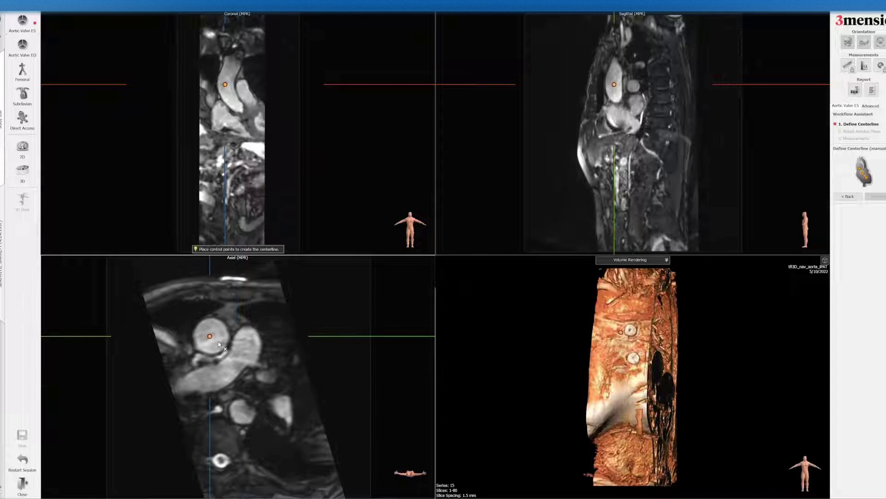
{"action": "scroll", "coordinate": [214, 338], "scroll_direction": "down", "scroll_amount": 1}
{"action": "left_click", "coordinate": [215, 339]}
{"action": "scroll", "coordinate": [219, 342], "scroll_direction": "down", "scroll_amount": 2}
{"action": "left_click", "coordinate": [218, 338]}
Continue the control points through the aortic root into the left ventricular outflow tract and confirm the centerline.
{"action": "scroll", "coordinate": [227, 342], "scroll_direction": "down", "scroll_amount": 1}
{"action": "scroll", "coordinate": [226, 342], "scroll_direction": "down", "scroll_amount": 1}
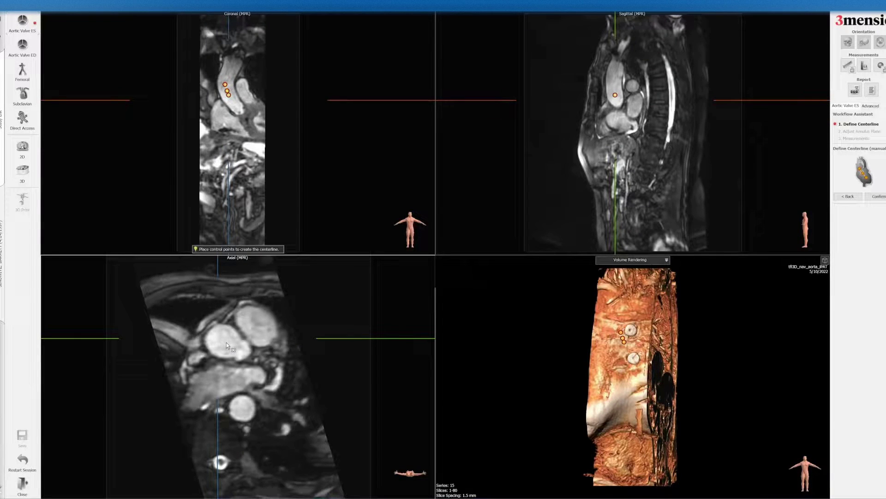
{"action": "left_click", "coordinate": [234, 345]}
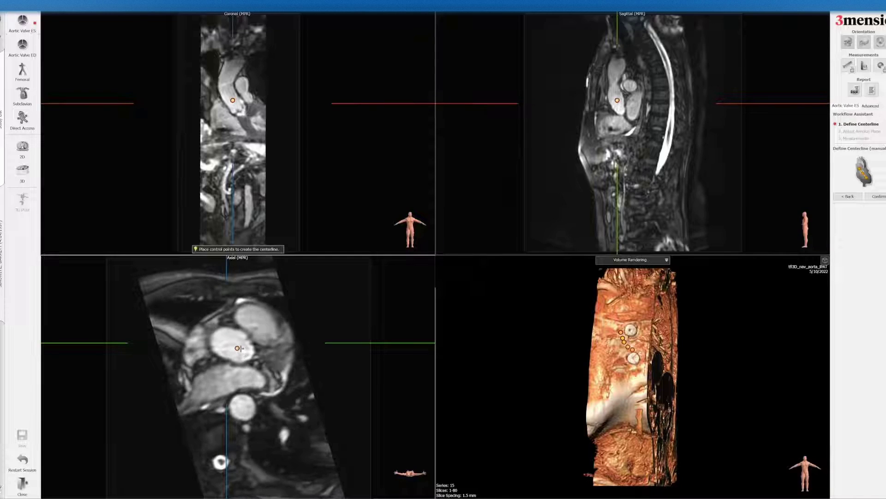
{"action": "scroll", "coordinate": [245, 346], "scroll_direction": "down", "scroll_amount": 5}
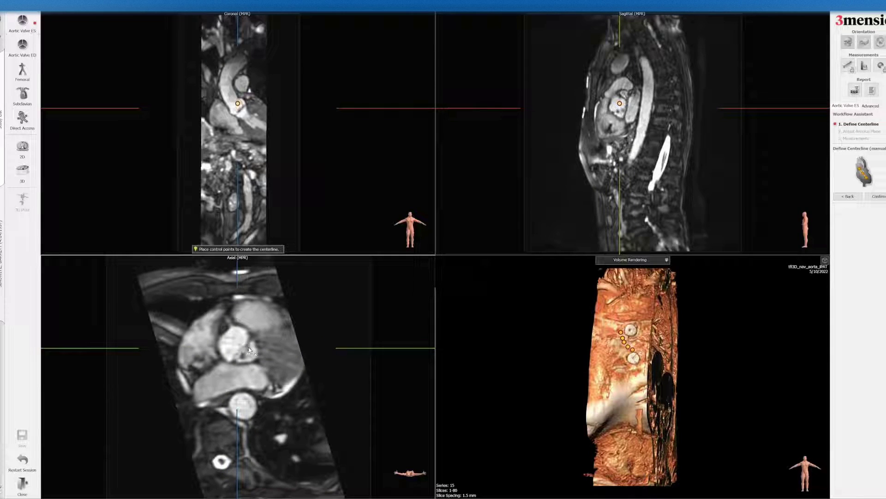
{"action": "scroll", "coordinate": [247, 349], "scroll_direction": "down", "scroll_amount": 3}
{"action": "left_click", "coordinate": [252, 350]}
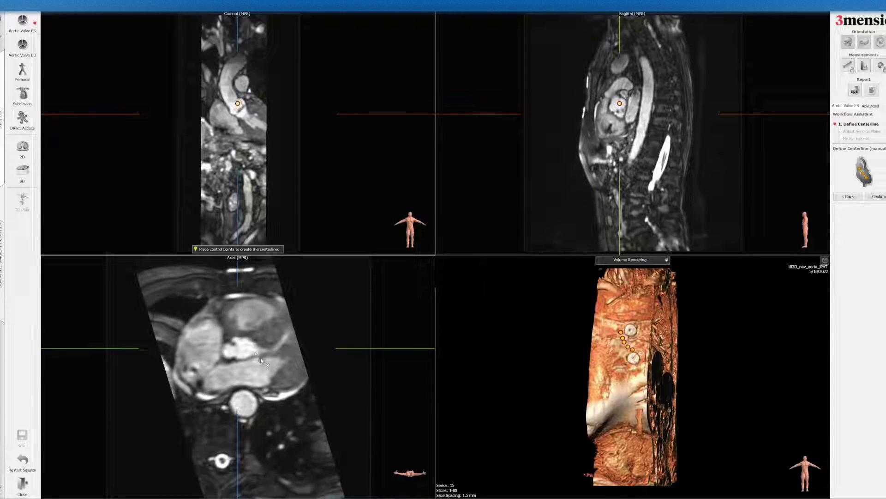
{"action": "scroll", "coordinate": [254, 354], "scroll_direction": "down", "scroll_amount": 2}
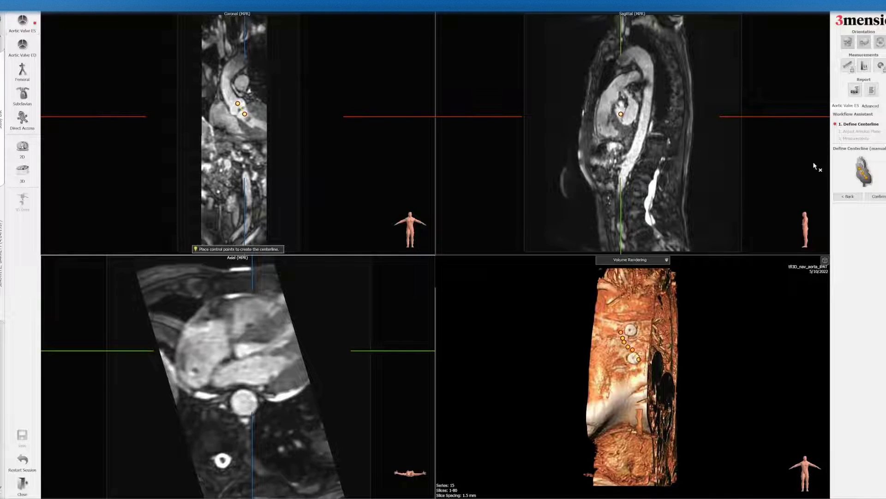
{"action": "left_click", "coordinate": [878, 196]}
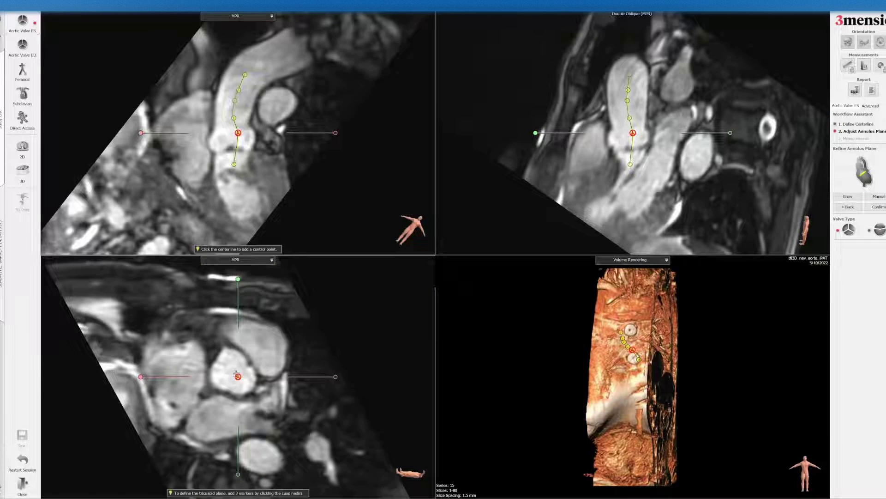
Center the annulus point in the aortic root, lower it to valve level, and center the outflow-tract control point.
{"action": "left_click_drag", "start_coordinate": [238, 376], "coordinate": [230, 372]}
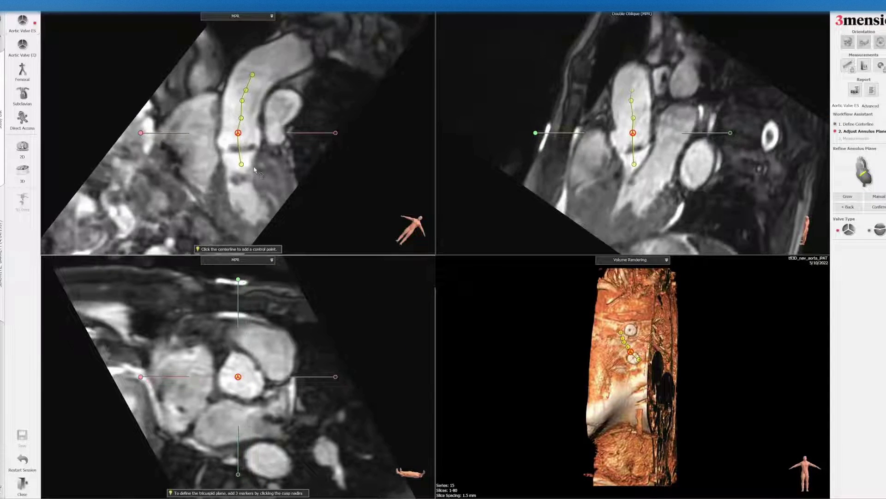
{"action": "scroll", "coordinate": [253, 171], "scroll_direction": "up", "scroll_amount": 2}
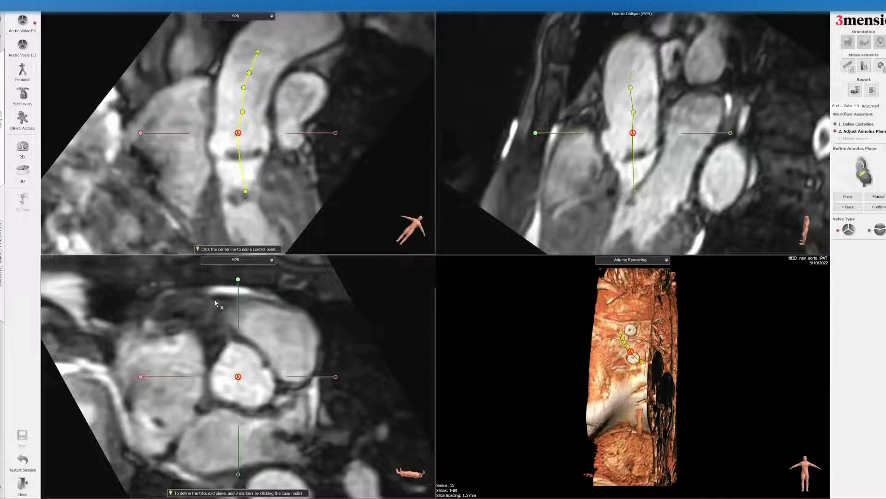
{"action": "scroll", "coordinate": [240, 367], "scroll_direction": "down", "scroll_amount": 8}
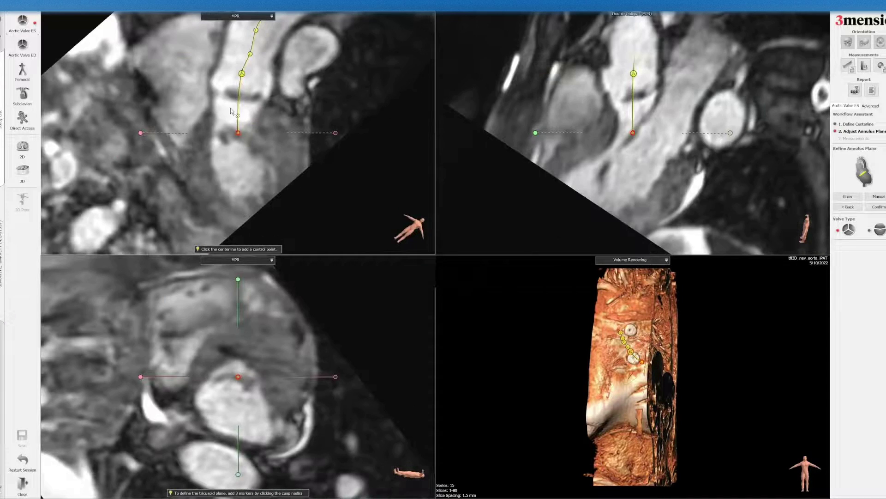
{"action": "left_click_drag", "start_coordinate": [241, 73], "coordinate": [241, 91]}
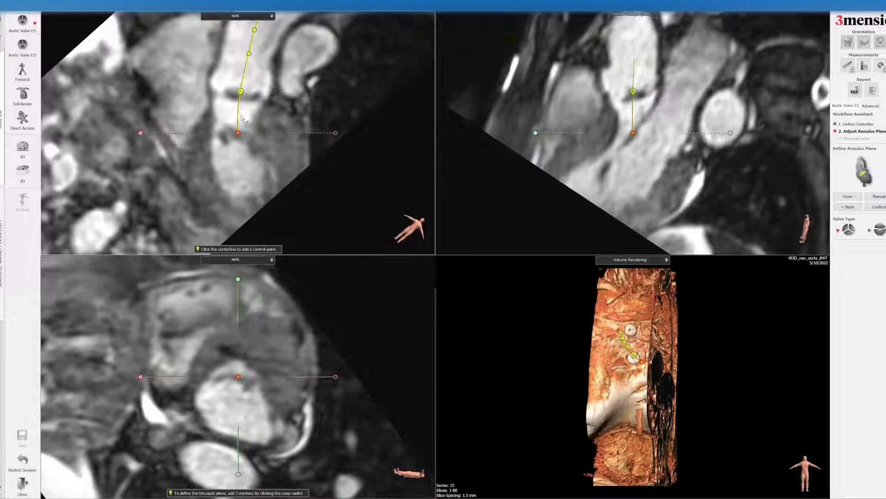
{"action": "left_click_drag", "start_coordinate": [237, 133], "coordinate": [234, 135]}
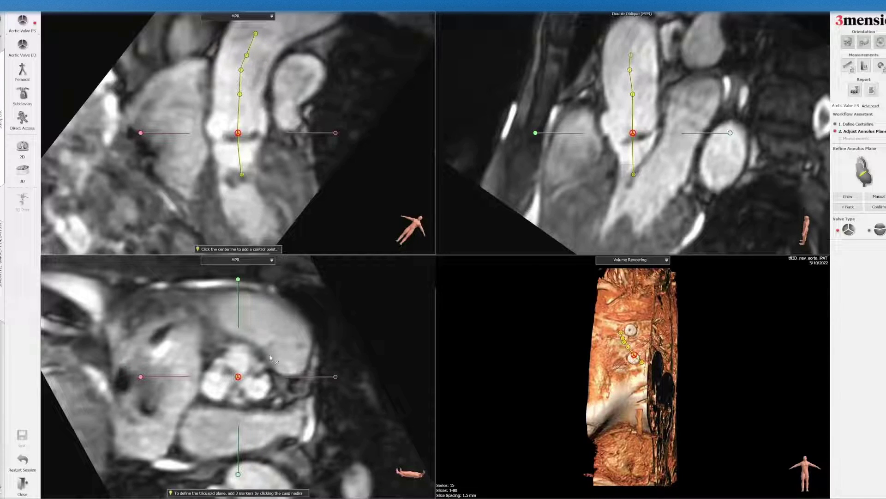
Rotate the long-axis plane through each of the three cusps and place a marker at each cusp nadir.
{"action": "scroll", "coordinate": [262, 345], "scroll_direction": "up", "scroll_amount": 2, "text": "ctrl"}
{"action": "scroll", "coordinate": [261, 332], "scroll_direction": "up", "scroll_amount": 3}
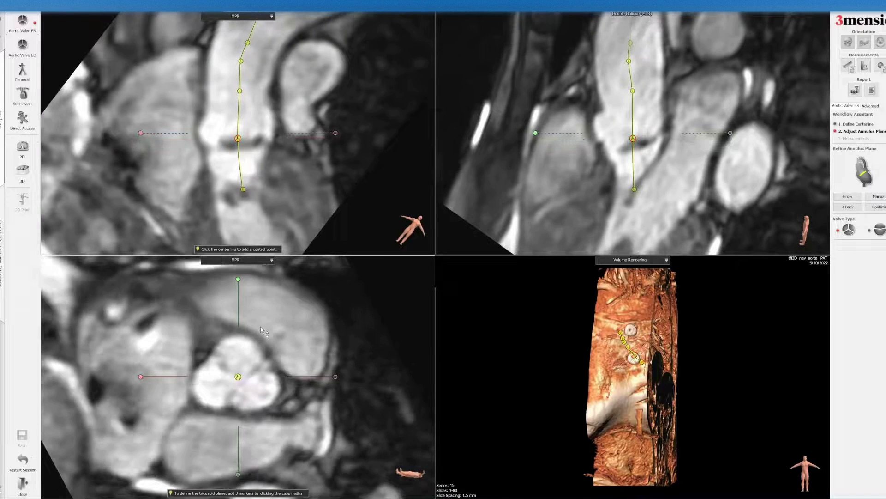
{"action": "left_click_drag", "start_coordinate": [336, 376], "coordinate": [313, 420]}
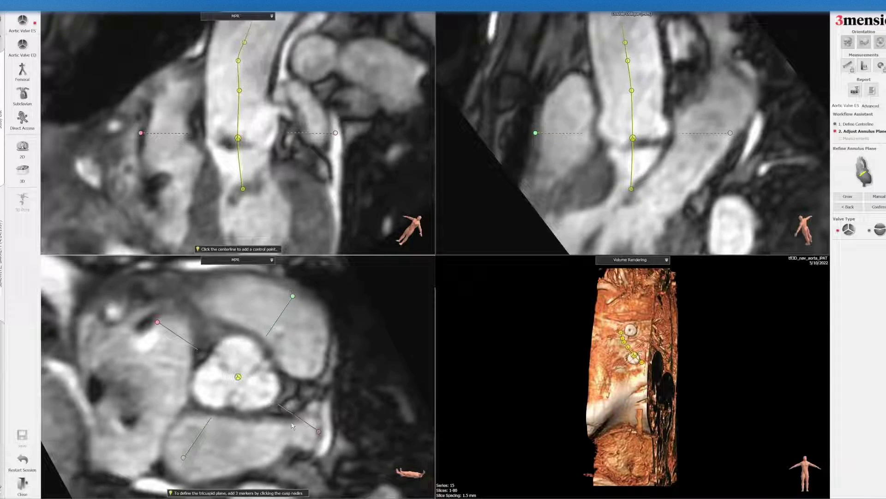
{"action": "left_click", "coordinate": [270, 149]}
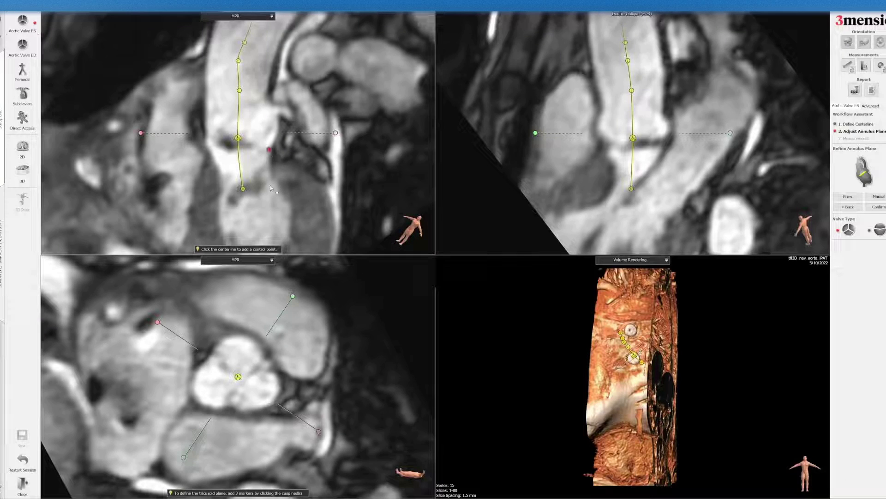
{"action": "left_click_drag", "start_coordinate": [274, 322], "coordinate": [242, 309]}
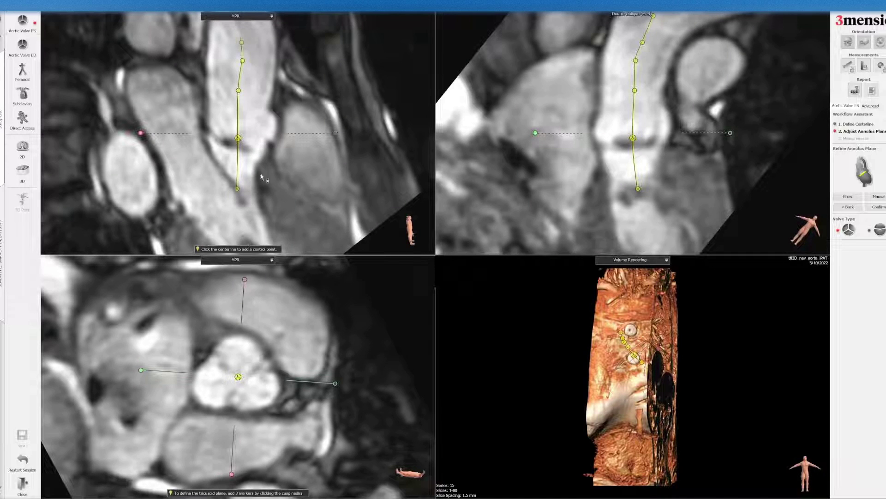
{"action": "left_click", "coordinate": [260, 155]}
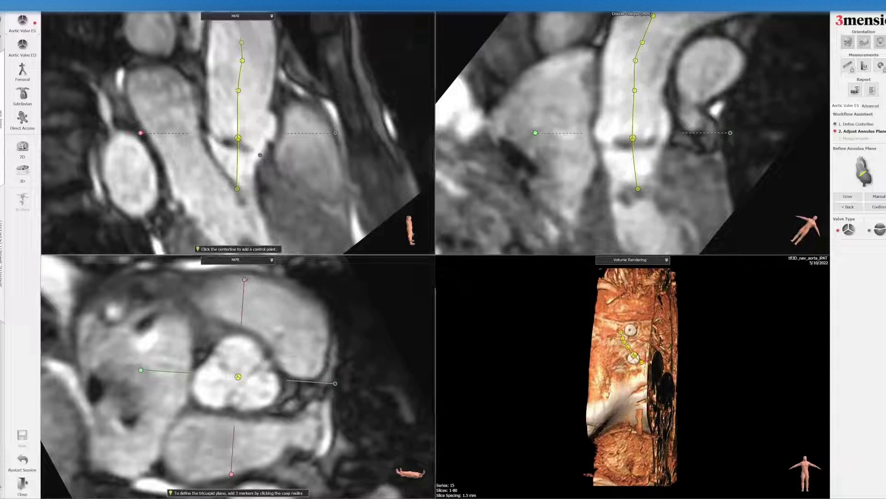
{"action": "left_click_drag", "start_coordinate": [243, 296], "coordinate": [164, 411]}
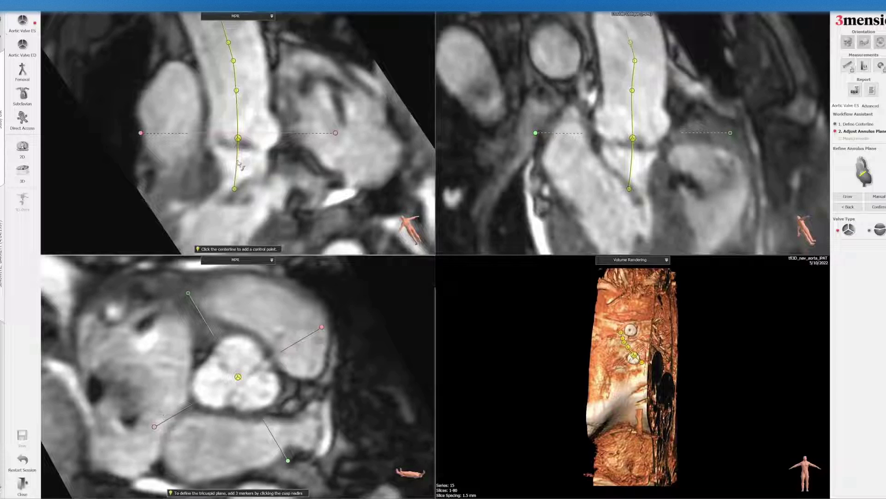
{"action": "left_click", "coordinate": [272, 154]}
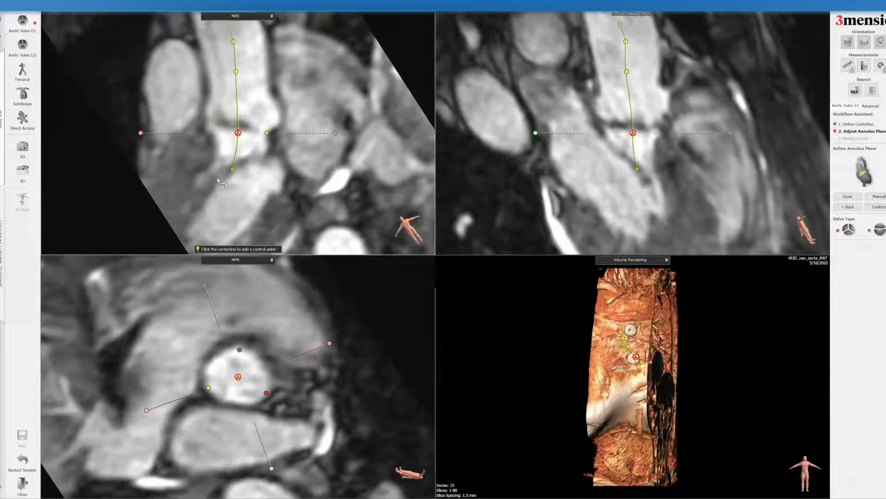
Recenter the outflow-tract and ascending aorta control points along the centerline and delete the extra upper control point.
{"action": "left_click_drag", "start_coordinate": [233, 169], "coordinate": [237, 171]}
{"action": "key", "text": "space"}
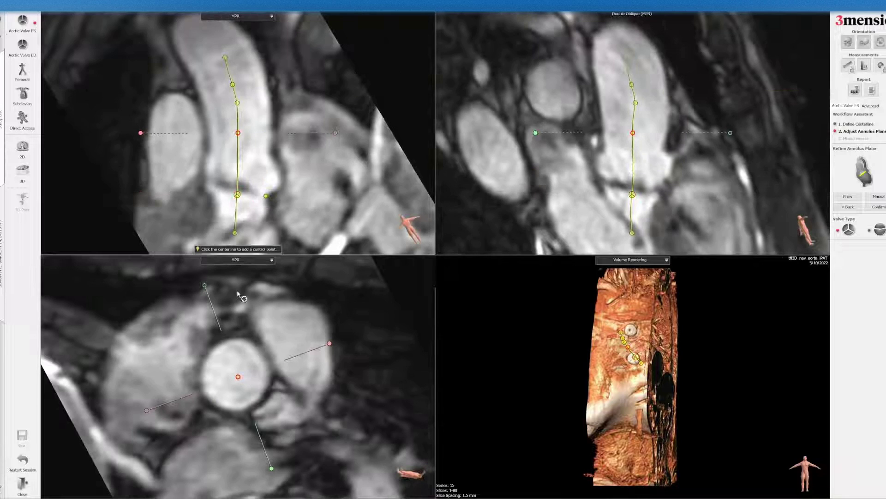
{"action": "left_click_drag", "start_coordinate": [238, 376], "coordinate": [233, 376]}
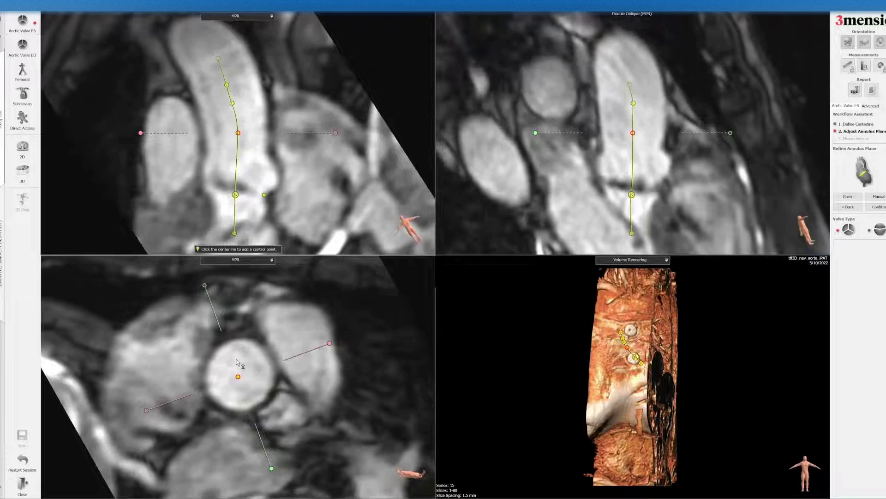
{"action": "scroll", "coordinate": [236, 373], "scroll_direction": "up", "scroll_amount": 3}
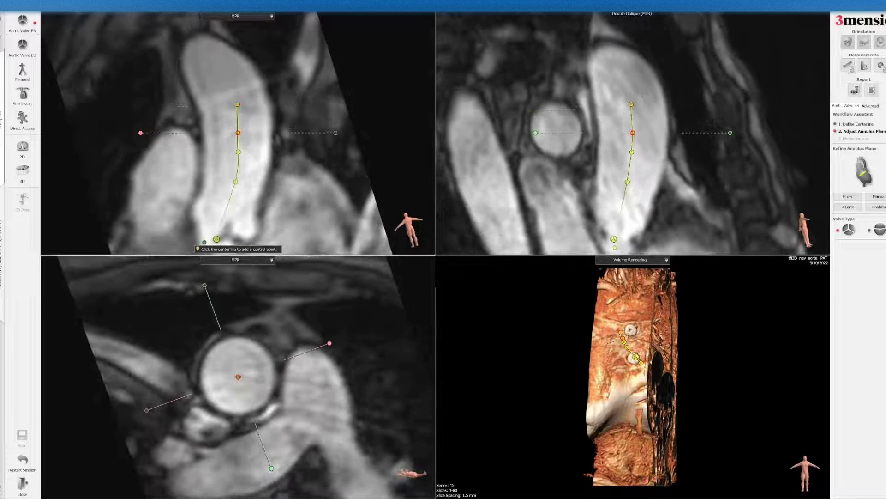
{"action": "right_click", "coordinate": [239, 376]}
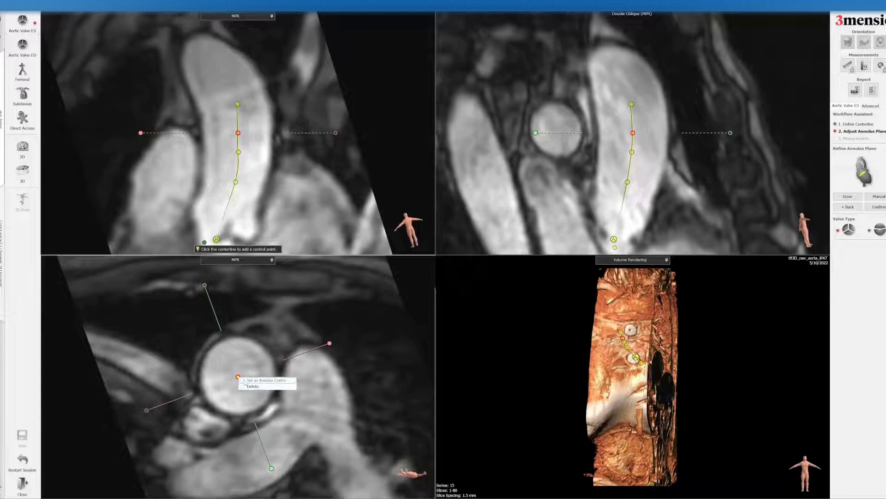
{"action": "left_click", "coordinate": [246, 380]}
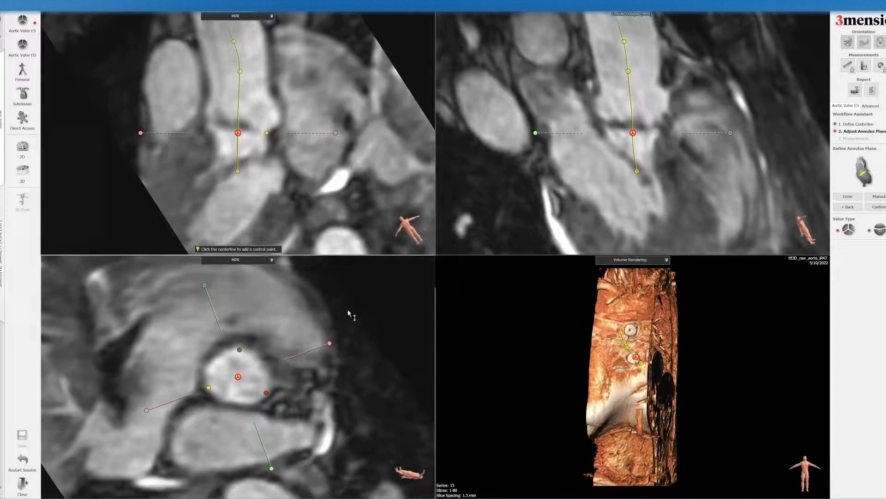
Fine-tune the yellow and green cusp nadir markers so they sit at their cusp hinge points on the annulus edge.
{"action": "right_click_drag", "start_coordinate": [276, 311], "coordinate": [277, 272]}
{"action": "left_click_drag", "start_coordinate": [272, 132], "coordinate": [273, 133]}
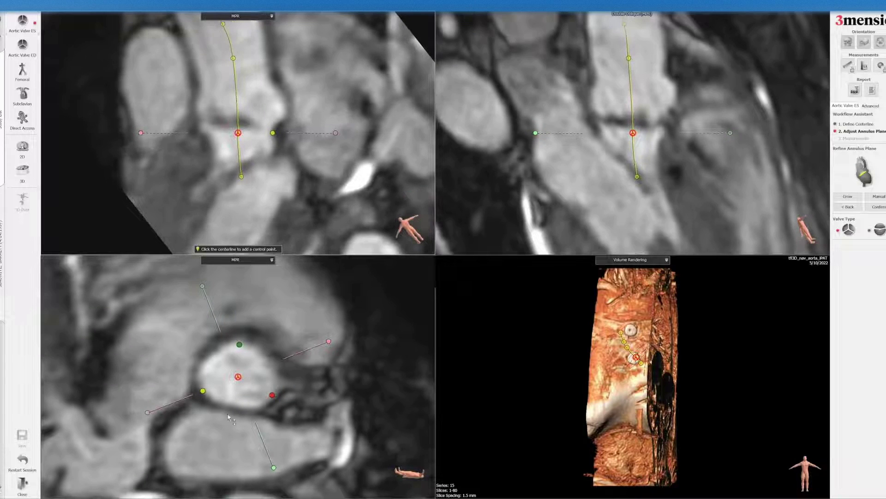
{"action": "left_click", "coordinate": [240, 344]}
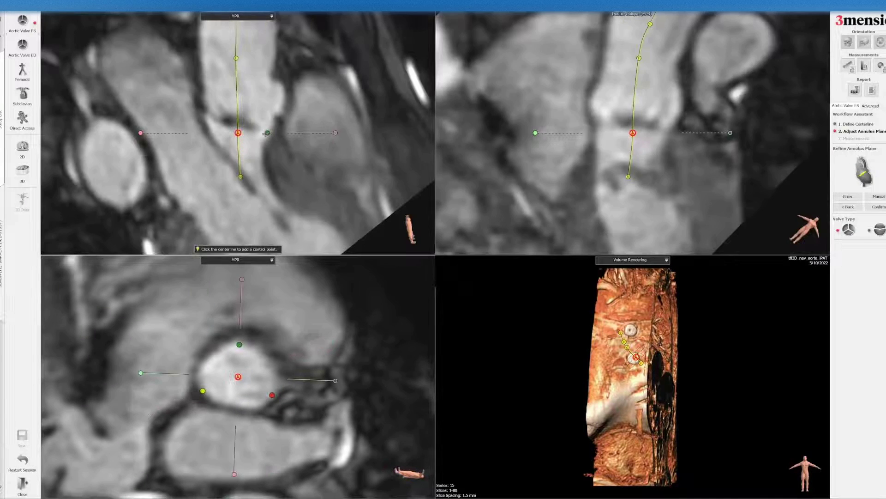
{"action": "left_click_drag", "start_coordinate": [270, 133], "coordinate": [271, 131]}
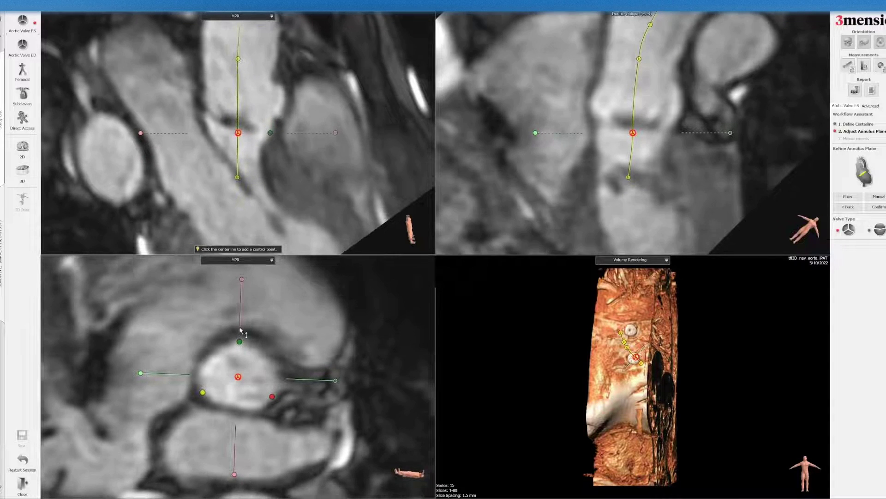
{"action": "left_click_drag", "start_coordinate": [240, 342], "coordinate": [241, 340]}
Fine-tune the red cusp nadir marker at its hinge point and recenter the outflow-tract end of the centerline.
{"action": "left_click", "coordinate": [272, 397]}
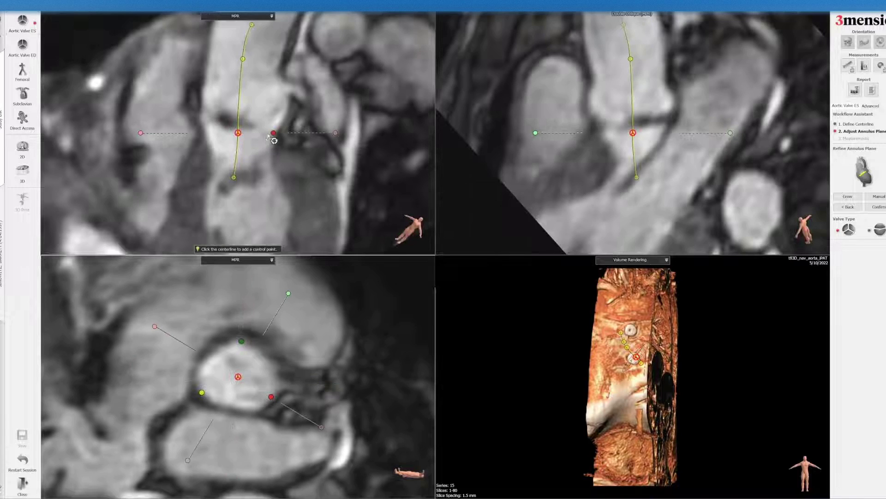
{"action": "mouse_move", "coordinate": [273, 132]}
{"action": "left_mouse_down"}
{"action": "mouse_move", "coordinate": [273, 122]}
{"action": "mouse_move", "coordinate": [276, 133]}
{"action": "left_mouse_up"}
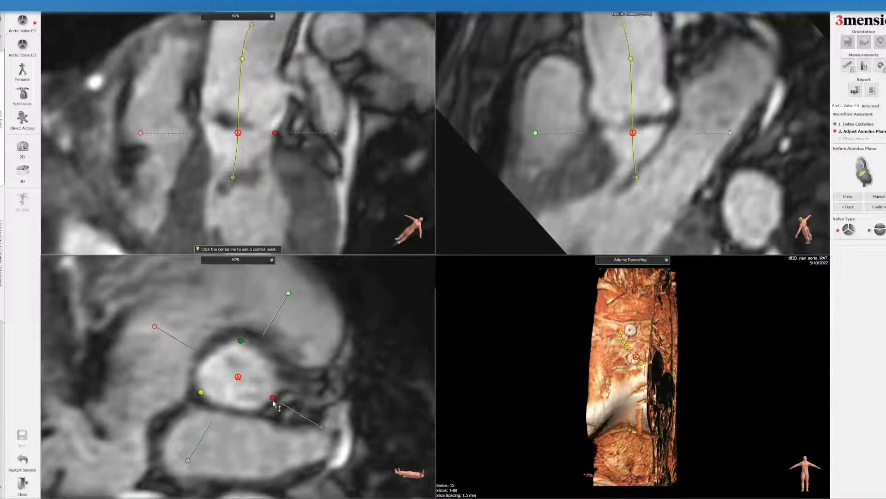
{"action": "left_click_drag", "start_coordinate": [273, 399], "coordinate": [276, 394]}
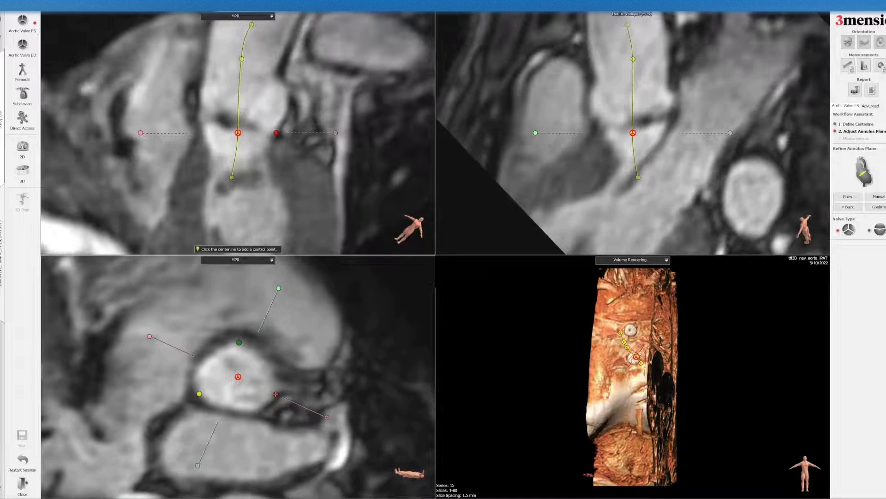
{"action": "left_click_drag", "start_coordinate": [232, 177], "coordinate": [240, 181]}
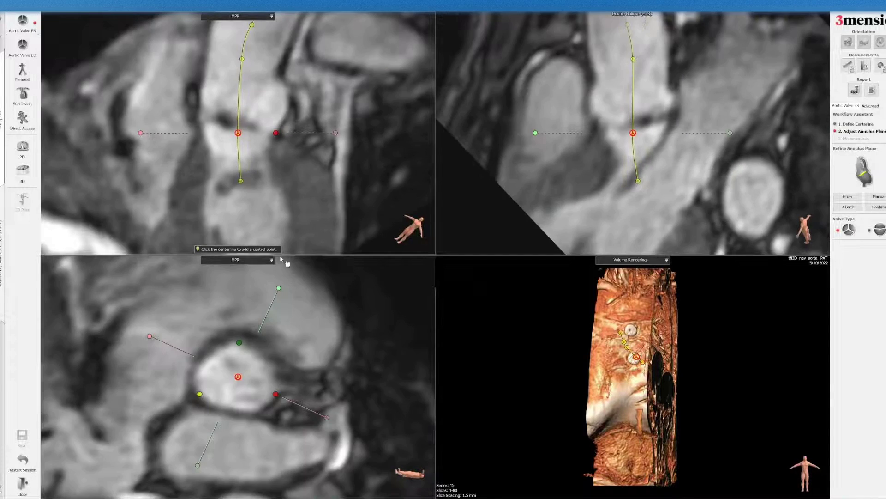
Confirm the annulus plane and trace the annulus contour through the cusp markers on the perpendicular cross-section.
{"action": "left_click", "coordinate": [878, 207]}
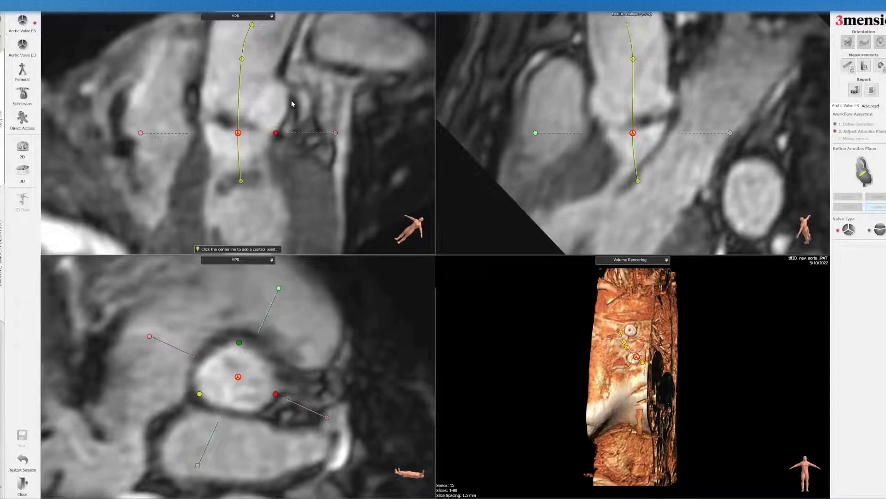
{"action": "right_click_drag", "start_coordinate": [198, 88], "coordinate": [198, 78]}
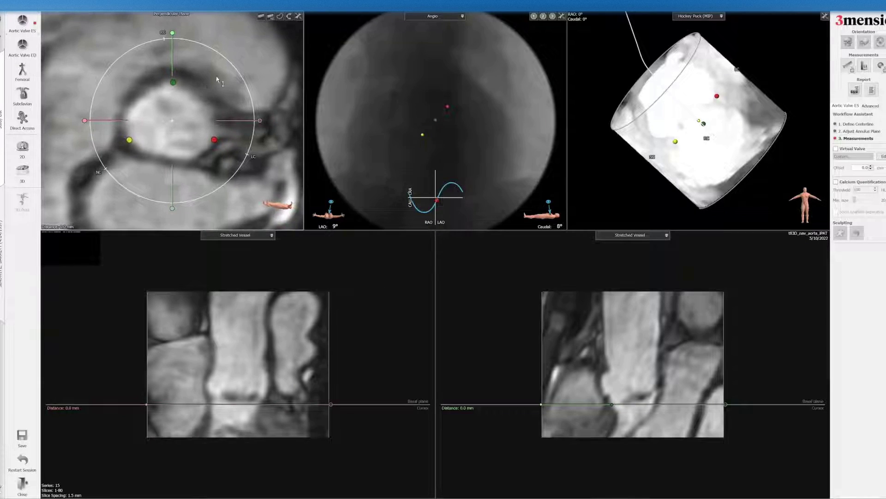
{"action": "left_click", "coordinate": [281, 17]}
{"action": "left_click", "coordinate": [142, 96]}
{"action": "left_click", "coordinate": [125, 113]}
{"action": "left_click", "coordinate": [129, 139]}
{"action": "mouse_move", "coordinate": [148, 156]}
{"action": "left_mouse_down"}
{"action": "mouse_move", "coordinate": [182, 158]}
{"action": "mouse_move", "coordinate": [208, 145]}
{"action": "mouse_move", "coordinate": [213, 125]}
{"action": "mouse_move", "coordinate": [170, 84]}
{"action": "left_mouse_up"}
{"action": "left_click_drag", "start_coordinate": [170, 85], "coordinate": [169, 86]}
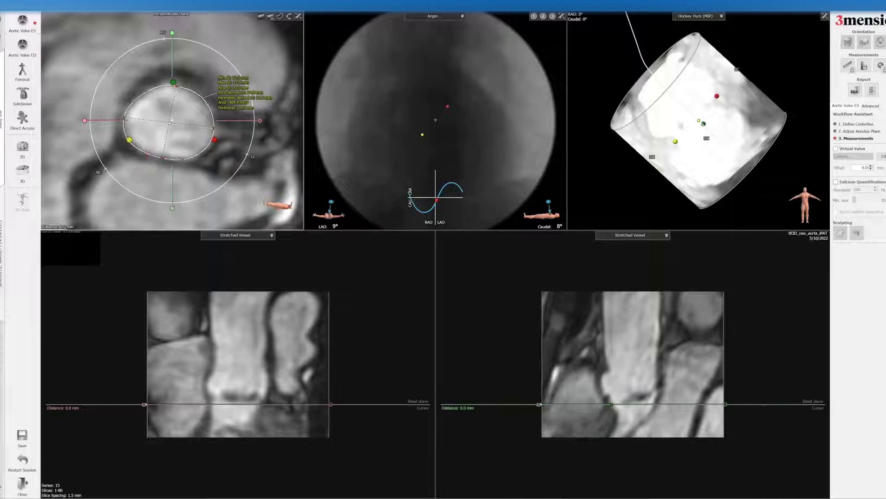
Refine the contour points along the annulus border and label the measurement as Annulus Dimensions.
{"action": "left_click_drag", "start_coordinate": [183, 160], "coordinate": [184, 158]}
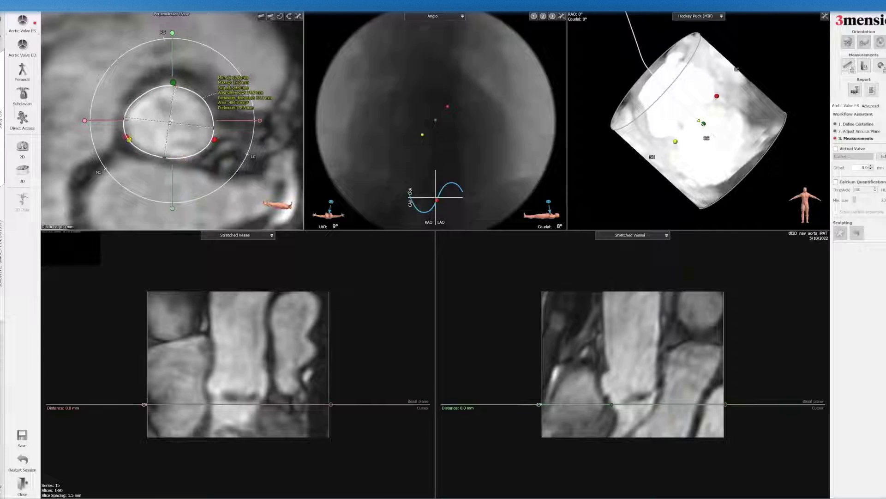
{"action": "left_click_drag", "start_coordinate": [126, 136], "coordinate": [128, 136]}
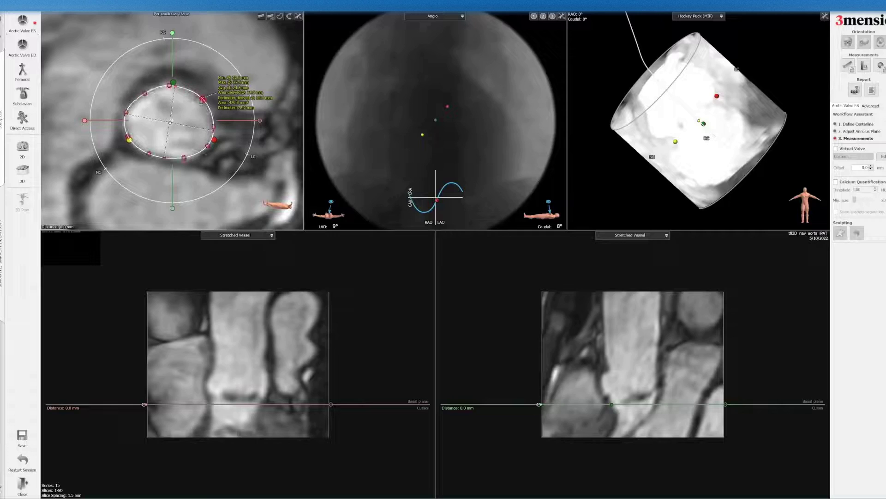
{"action": "left_click_drag", "start_coordinate": [203, 99], "coordinate": [202, 100]}
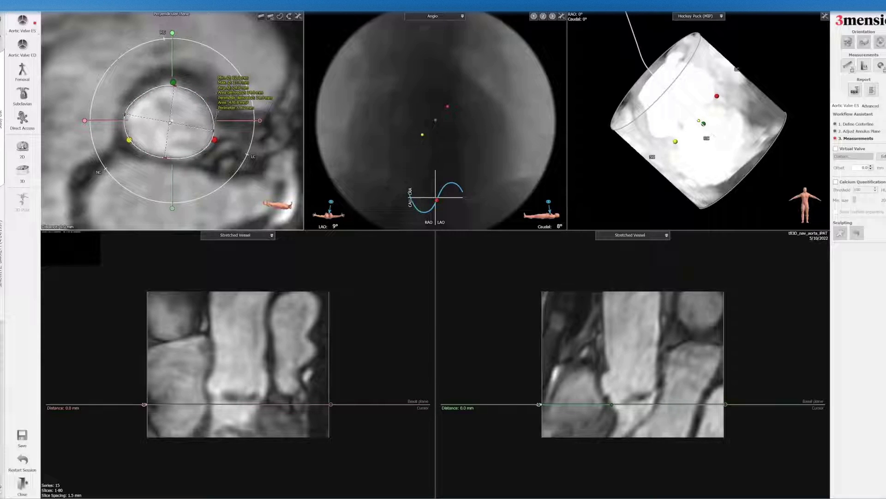
{"action": "right_click", "coordinate": [236, 91]}
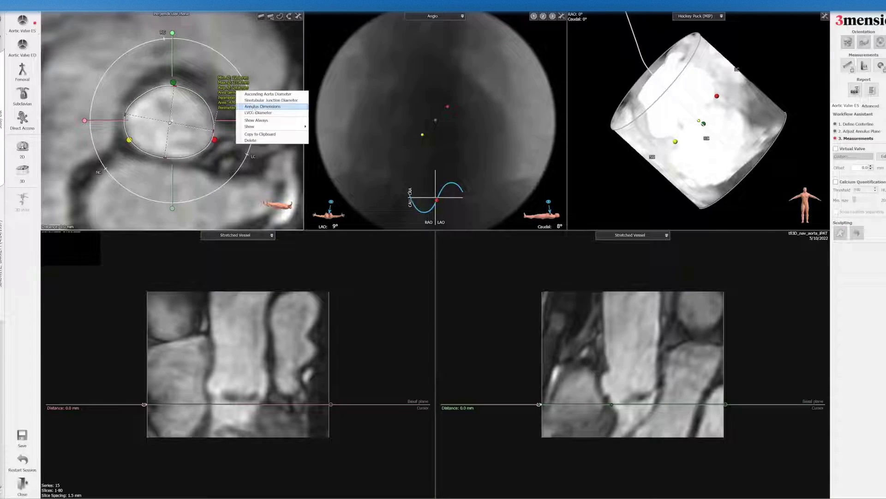
{"action": "left_click", "coordinate": [253, 107]}
Add a screenshot of the annulus measurement to the report.
{"action": "right_click", "coordinate": [264, 40]}
{"action": "left_click", "coordinate": [282, 44]}
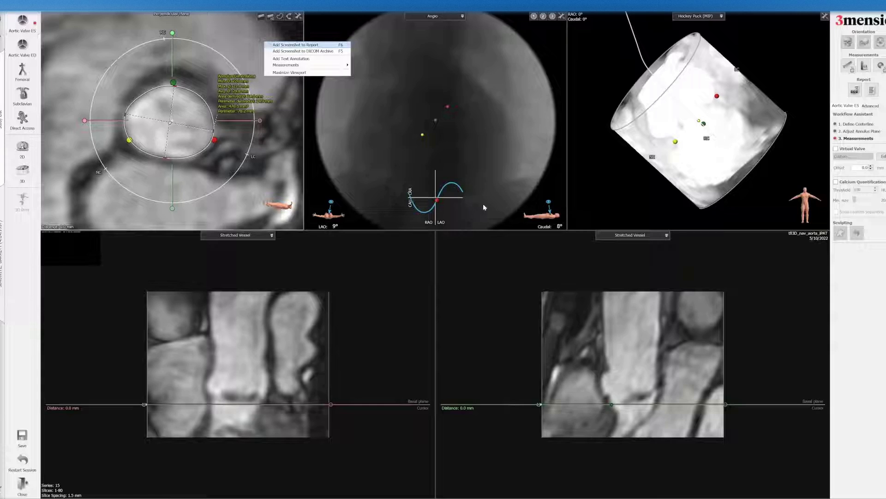
{"action": "left_click", "coordinate": [446, 171]}
{"action": "left_click", "coordinate": [432, 214]}
{"action": "left_click", "coordinate": [515, 331]}
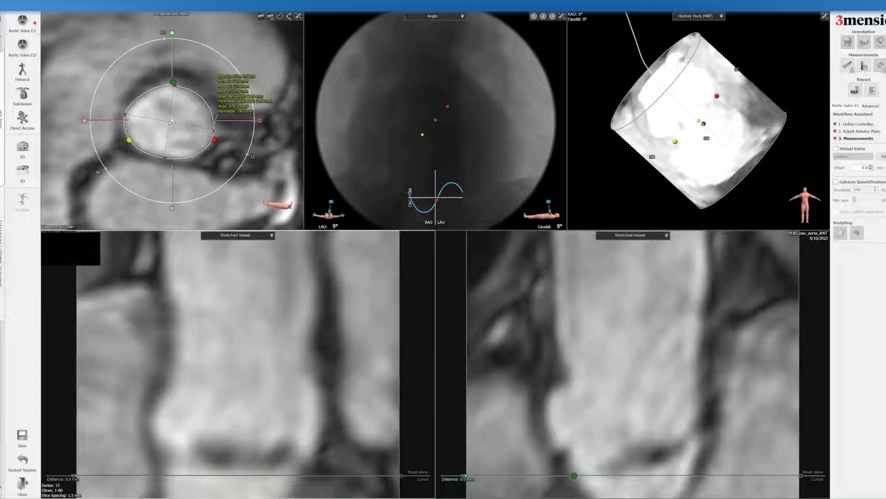
Move the cross-section about 5 mm below the basal plane and trace the outflow tract contour, refining its edge.
{"action": "left_click_drag", "start_coordinate": [225, 422], "coordinate": [224, 449]}
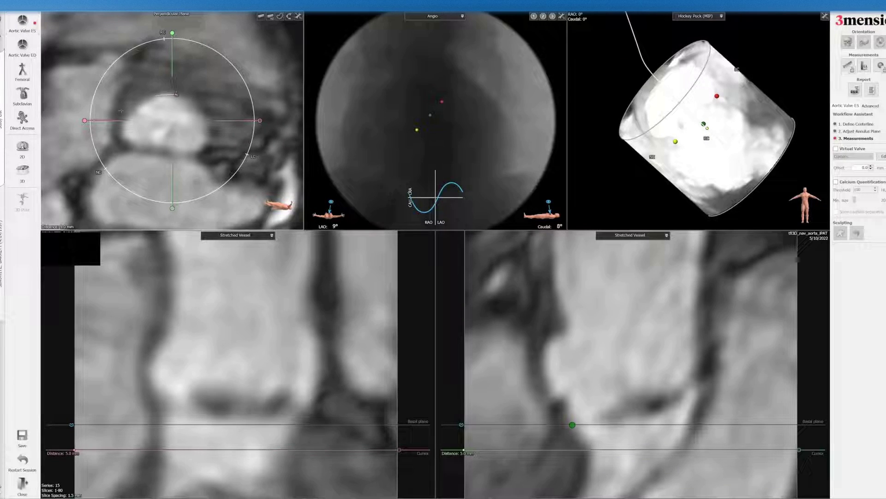
{"action": "left_click", "coordinate": [120, 130]}
{"action": "left_click_drag", "start_coordinate": [151, 151], "coordinate": [182, 152]}
{"action": "double_click", "coordinate": [201, 110]}
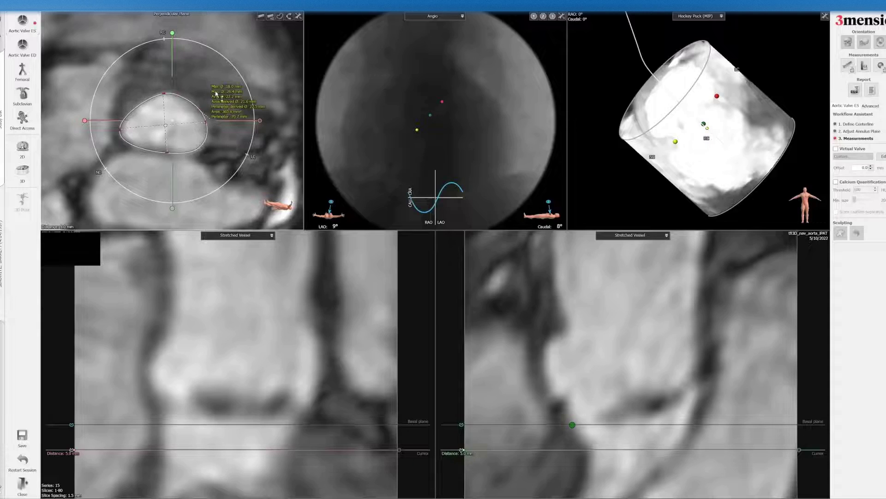
{"action": "left_click_drag", "start_coordinate": [120, 130], "coordinate": [153, 151]}
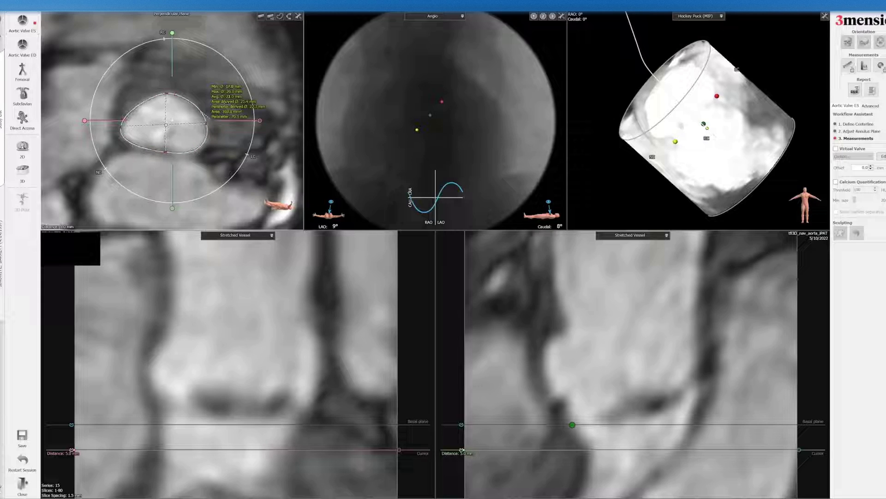
Label the outflow tract contour as LVOT Diameter and add a screenshot of it to the report.
{"action": "right_click", "coordinate": [225, 102]}
{"action": "left_click", "coordinate": [246, 128]}
{"action": "right_click", "coordinate": [271, 49]}
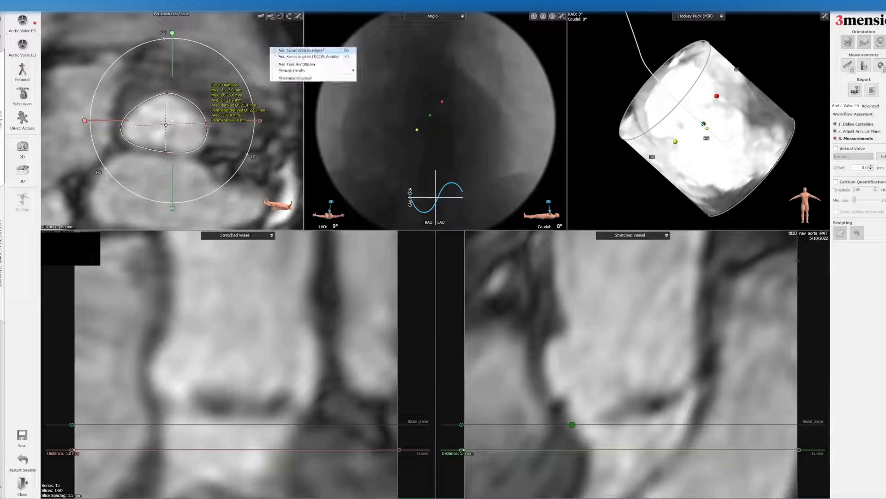
{"action": "left_click", "coordinate": [283, 50]}
{"action": "left_click", "coordinate": [448, 171]}
{"action": "left_click", "coordinate": [427, 201]}
{"action": "left_click", "coordinate": [514, 332]}
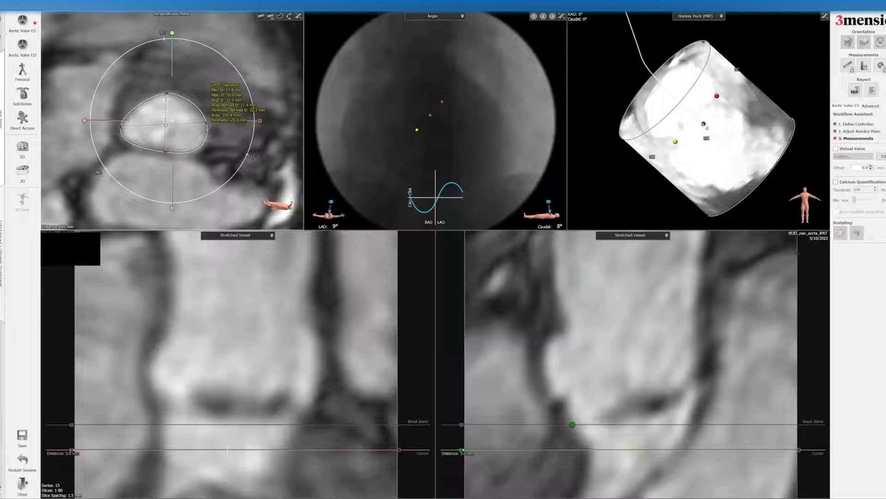
Measure the minimum and maximum diameters about 22.6 mm above the basal plane and label them Sinotubular Junction Diameter.
{"action": "scroll", "coordinate": [223, 392], "scroll_direction": "up", "scroll_amount": 5}
{"action": "left_click_drag", "start_coordinate": [222, 371], "coordinate": [220, 302]}
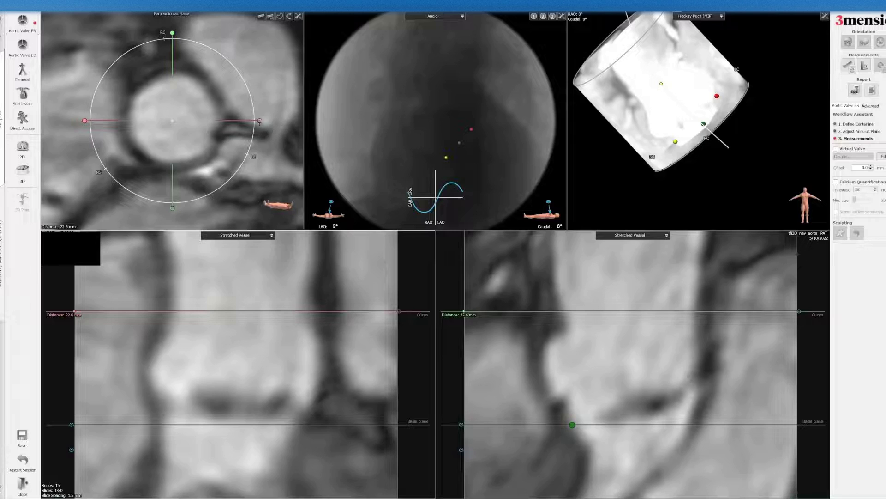
{"action": "left_click_drag", "start_coordinate": [260, 120], "coordinate": [244, 171]}
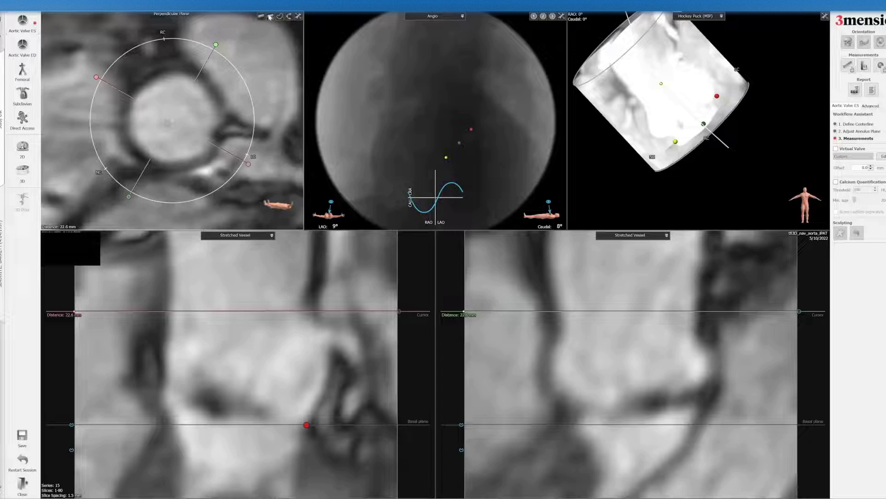
{"action": "left_click", "coordinate": [271, 17]}
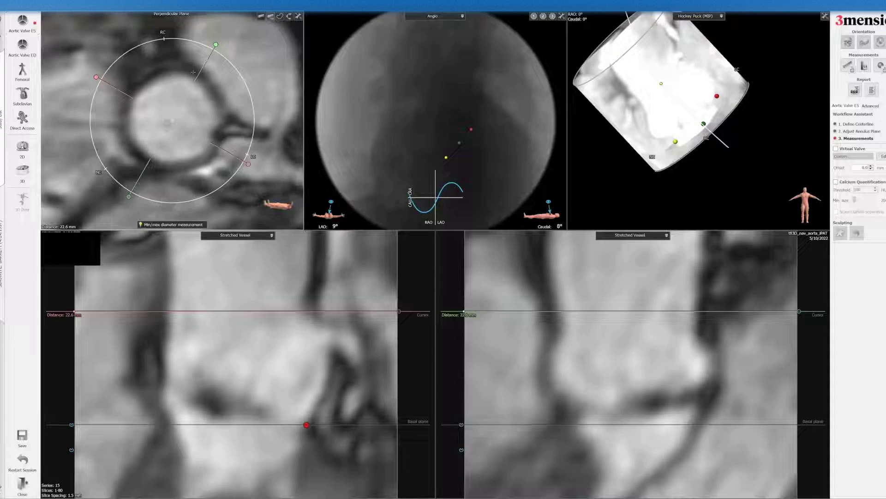
{"action": "left_click_drag", "start_coordinate": [134, 100], "coordinate": [211, 142]}
{"action": "left_click_drag", "start_coordinate": [186, 88], "coordinate": [195, 81]}
{"action": "right_click", "coordinate": [243, 167]}
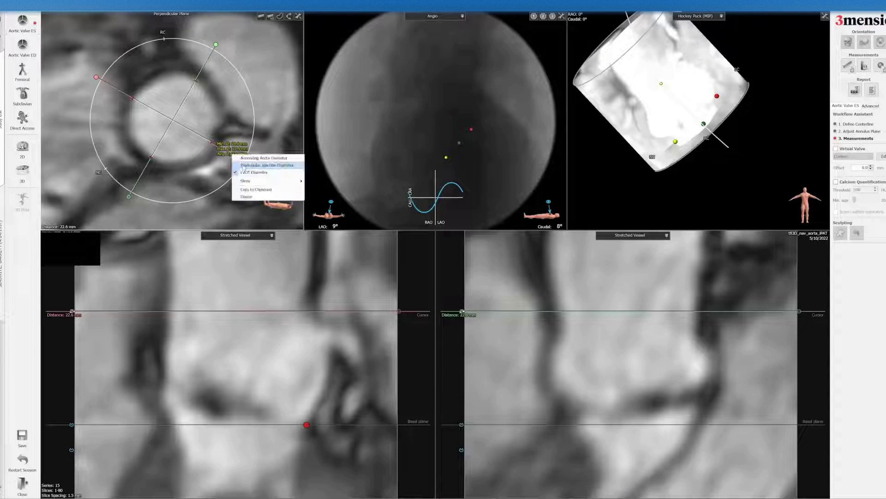
{"action": "left_click", "coordinate": [244, 165]}
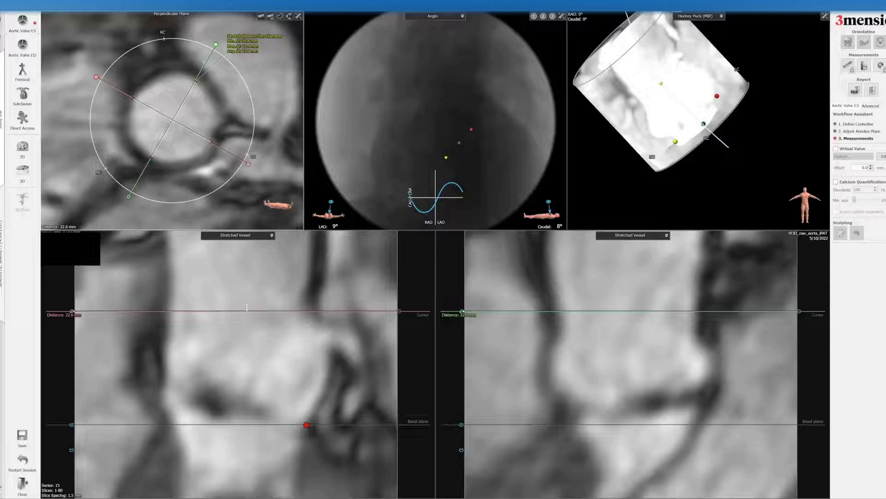
Record the sinus of Valsalva height at the sinotubular junction and the left coronary height about 15.4 mm above the basal plane.
{"action": "right_click", "coordinate": [247, 313]}
{"action": "left_click", "coordinate": [256, 326]}
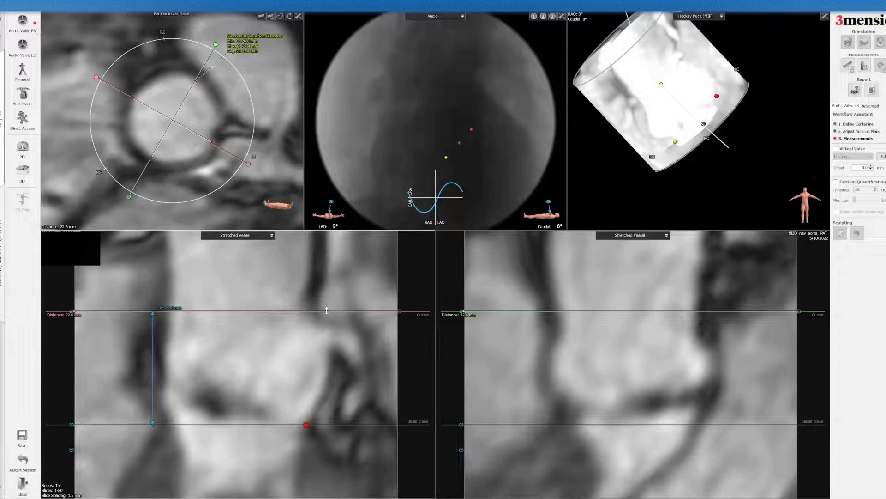
{"action": "left_click_drag", "start_coordinate": [328, 329], "coordinate": [327, 346]}
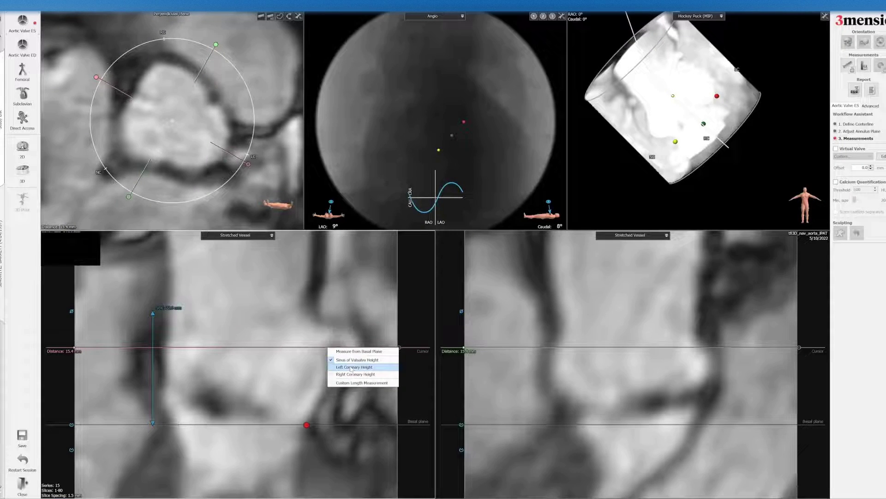
{"action": "left_click", "coordinate": [352, 367]}
{"action": "left_click_drag", "start_coordinate": [356, 385], "coordinate": [352, 385]}
Move the cross-section about 11.3 mm above the basal plane and draw three diameters, one across each sinus of Valsalva.
{"action": "left_click_drag", "start_coordinate": [230, 347], "coordinate": [228, 367]}
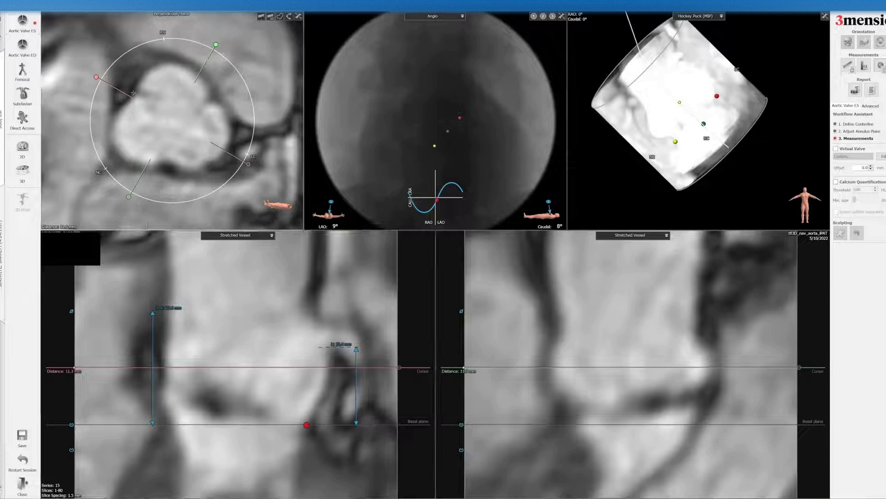
{"action": "mouse_move", "coordinate": [133, 93]}
{"action": "left_mouse_down"}
{"action": "mouse_move", "coordinate": [148, 118]}
{"action": "mouse_move", "coordinate": [224, 152]}
{"action": "left_mouse_up"}
{"action": "left_click", "coordinate": [261, 16]}
{"action": "left_click_drag", "start_coordinate": [172, 62], "coordinate": [171, 160]}
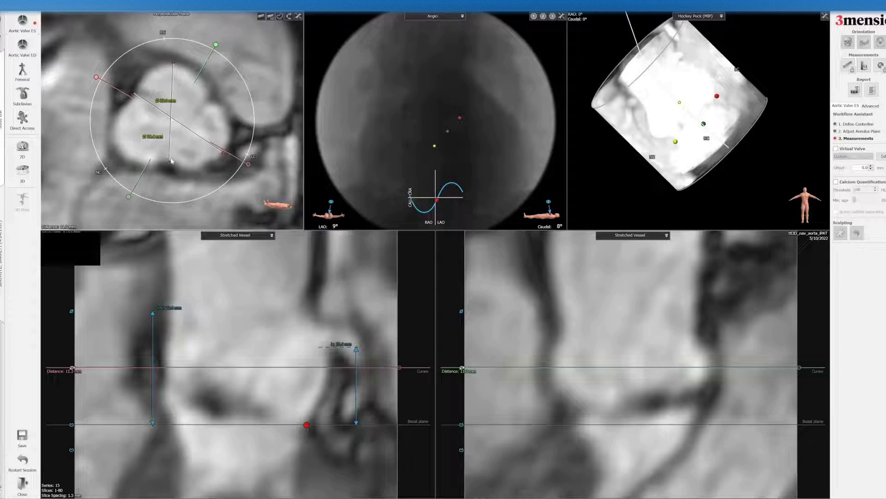
{"action": "left_click", "coordinate": [261, 17]}
{"action": "left_click_drag", "start_coordinate": [210, 99], "coordinate": [114, 145]}
Move the three diameter labels outside the sinuses and assign them as Sinus of Valsalva Left, Right and Non.
{"action": "left_click_drag", "start_coordinate": [159, 99], "coordinate": [244, 188]}
{"action": "right_click", "coordinate": [244, 188]}
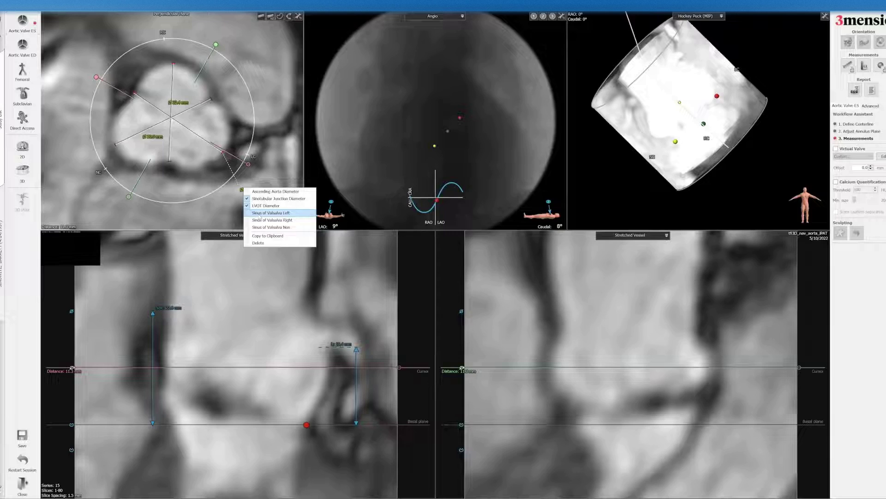
{"action": "left_click", "coordinate": [259, 215]}
{"action": "left_click_drag", "start_coordinate": [152, 136], "coordinate": [187, 29]}
{"action": "right_click", "coordinate": [187, 29]}
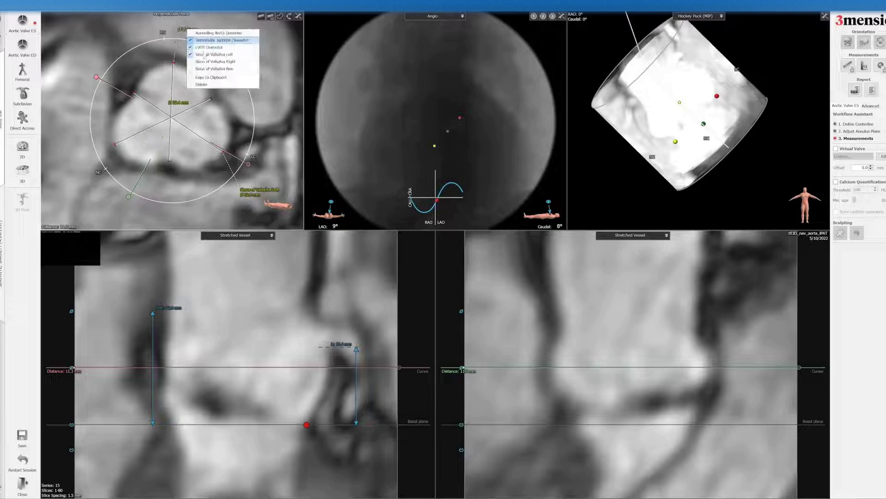
{"action": "left_click", "coordinate": [206, 62]}
{"action": "left_click_drag", "start_coordinate": [178, 102], "coordinate": [83, 167]}
{"action": "right_click", "coordinate": [83, 167]}
{"action": "left_click", "coordinate": [111, 205]}
Add a custom length of about 20 mm starting 16 mm above the basal plane and place it by the wall opposite the left coronary.
{"action": "left_click_drag", "start_coordinate": [176, 366], "coordinate": [176, 344]}
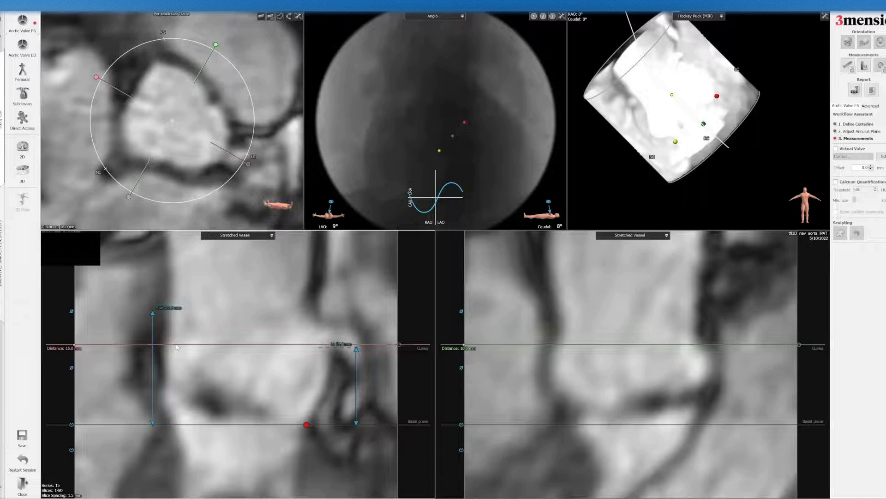
{"action": "right_click", "coordinate": [176, 344]}
{"action": "left_click", "coordinate": [209, 380]}
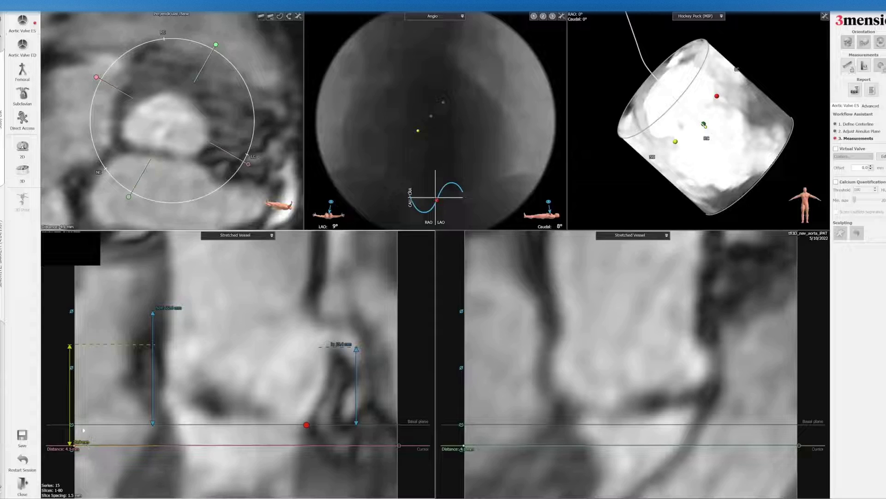
{"action": "left_click_drag", "start_coordinate": [88, 444], "coordinate": [186, 401]}
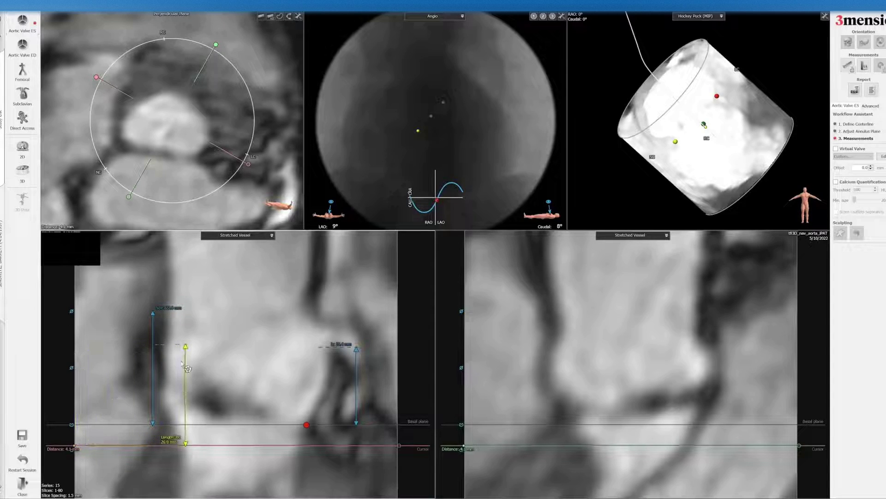
Add a second custom length of about 20 mm from the same upper level and place it at the red cusp marker.
{"action": "left_click", "coordinate": [169, 345]}
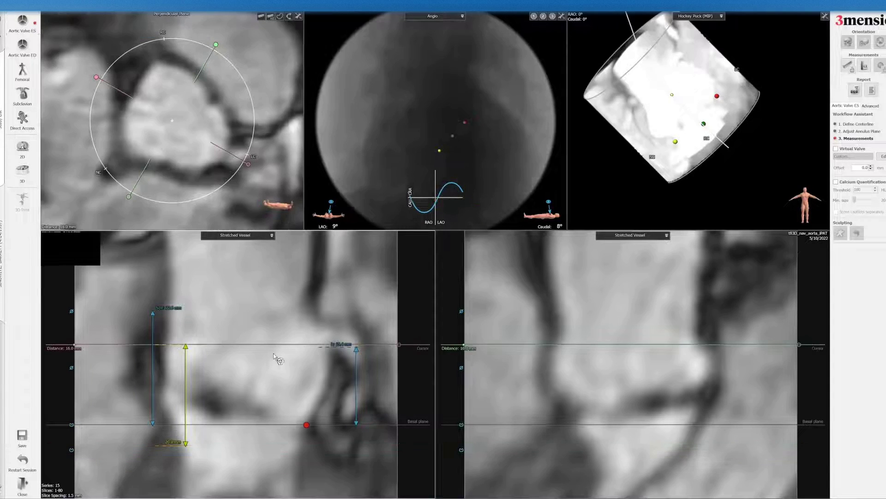
{"action": "right_click", "coordinate": [296, 345]}
{"action": "left_click", "coordinate": [323, 381]}
{"action": "left_click_drag", "start_coordinate": [180, 435], "coordinate": [172, 446]}
{"action": "left_click_drag", "start_coordinate": [70, 397], "coordinate": [306, 424]}
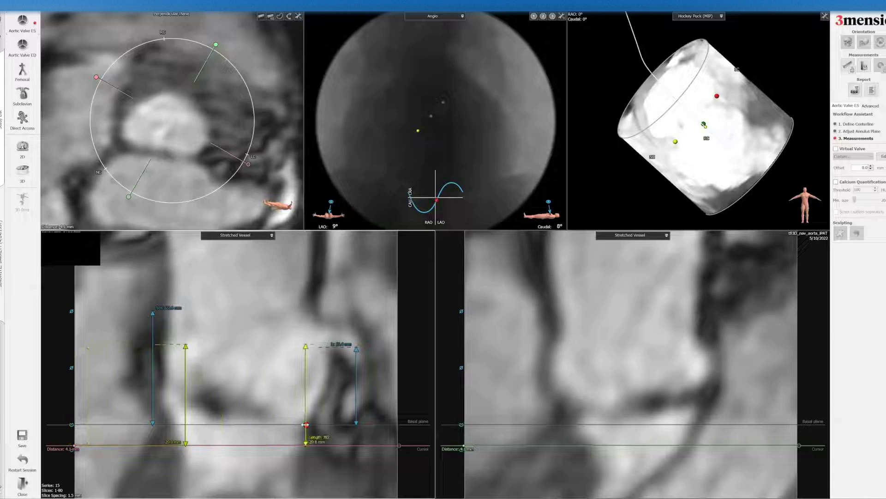
Draw a distance line about 26 mm long between the tops of the two custom lengths and align them with its ends.
{"action": "right_click", "coordinate": [246, 272]}
{"action": "mouse_move", "coordinate": [305, 296]}
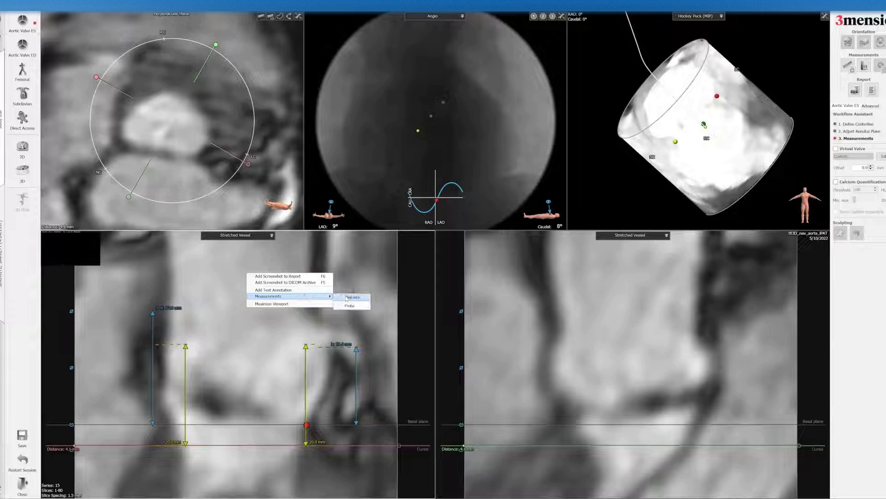
{"action": "left_click", "coordinate": [346, 298]}
{"action": "mouse_move", "coordinate": [185, 342]}
{"action": "left_mouse_down"}
{"action": "mouse_move", "coordinate": [256, 331]}
{"action": "mouse_move", "coordinate": [315, 343]}
{"action": "left_mouse_up"}
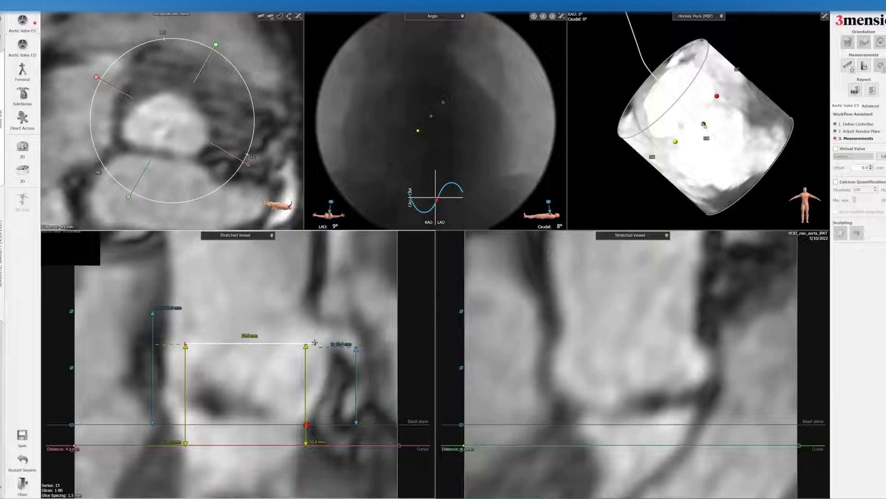
{"action": "left_click_drag", "start_coordinate": [314, 342], "coordinate": [280, 343]}
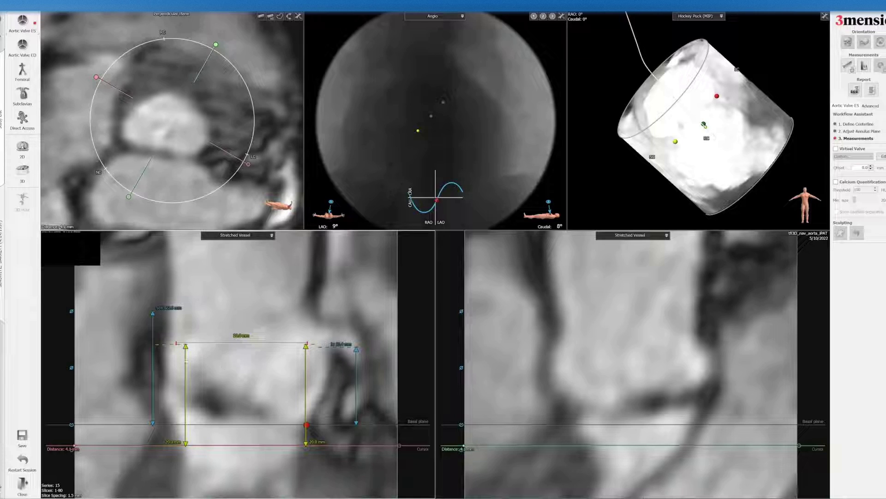
{"action": "left_click_drag", "start_coordinate": [185, 376], "coordinate": [175, 376]}
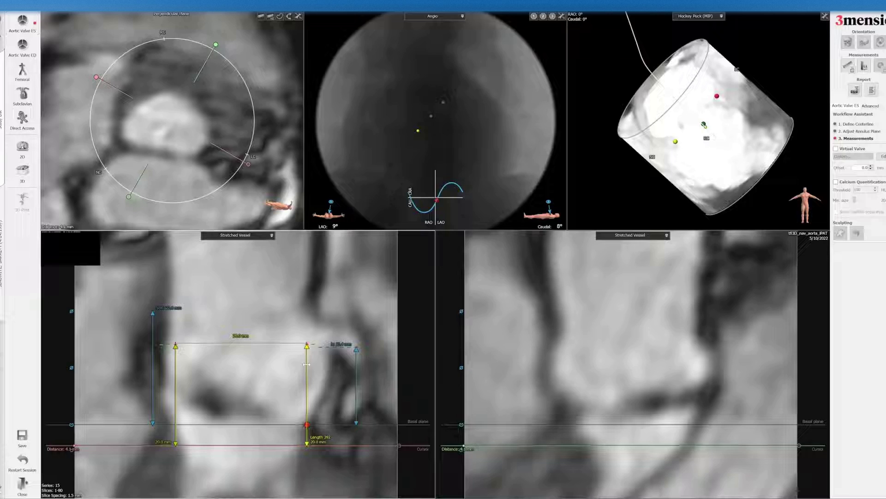
Draw a second distance line about 26 mm long between the bottom ends of the two custom lengths.
{"action": "right_click", "coordinate": [247, 255]}
{"action": "mouse_move", "coordinate": [277, 278]}
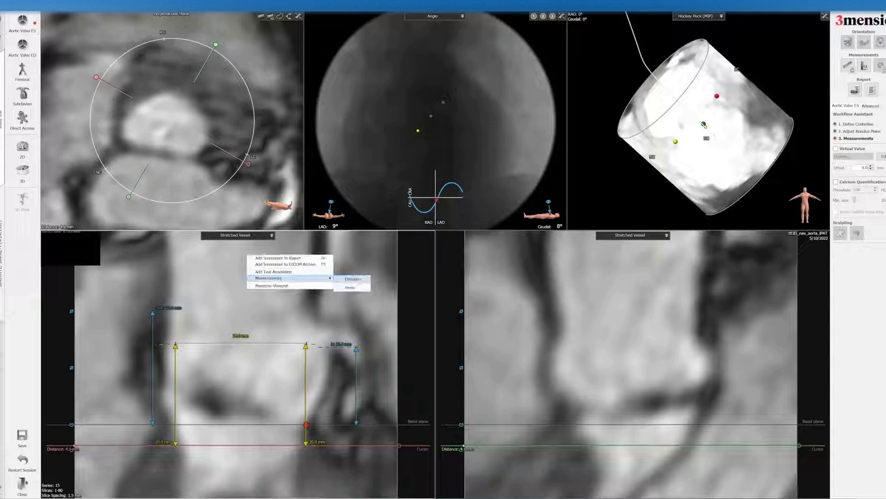
{"action": "left_click", "coordinate": [353, 279]}
{"action": "left_click_drag", "start_coordinate": [316, 448], "coordinate": [304, 445]}
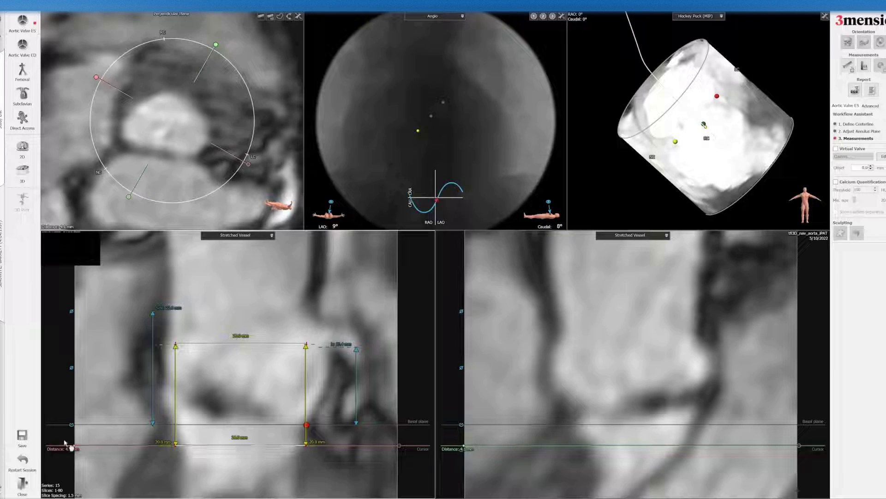
Outline the lumen 1 mm above the basal plane with a 26 mm diameter circular contour and move its label clear of the root.
{"action": "left_click_drag", "start_coordinate": [84, 446], "coordinate": [91, 422]}
{"action": "right_click", "coordinate": [190, 40]}
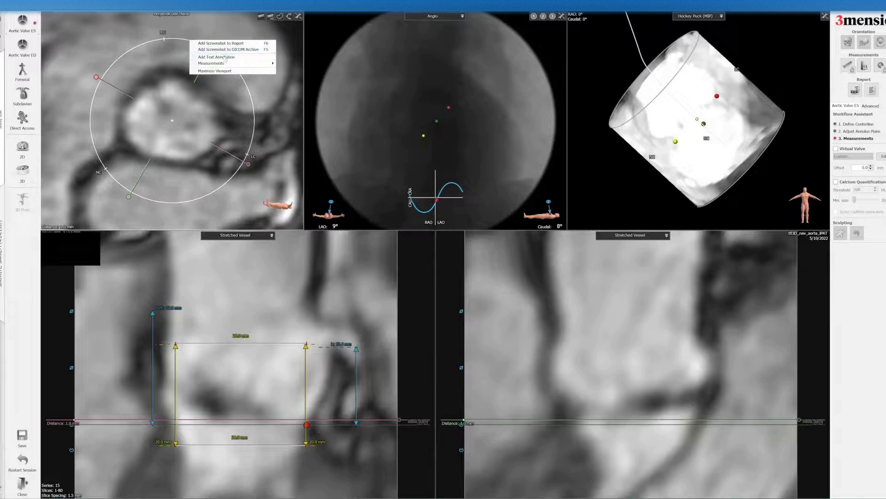
{"action": "mouse_move", "coordinate": [224, 63]}
{"action": "left_click", "coordinate": [302, 96]}
{"action": "left_click_drag", "start_coordinate": [147, 84], "coordinate": [196, 163]}
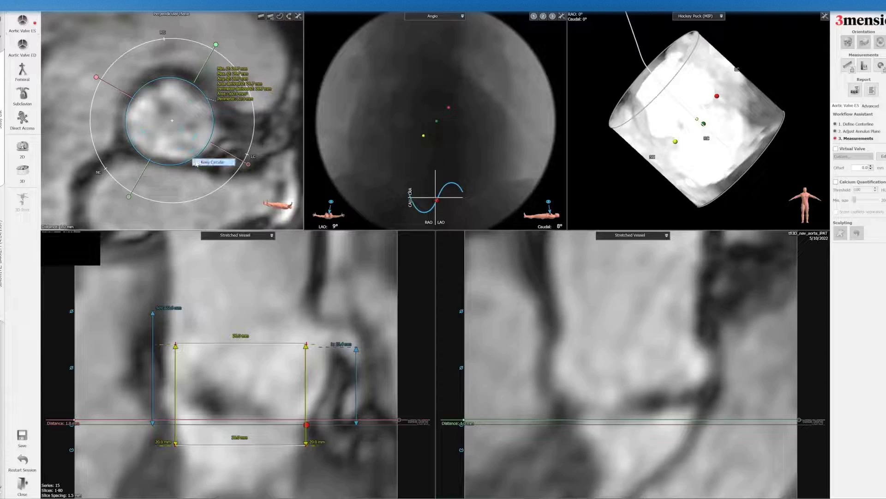
{"action": "left_click", "coordinate": [193, 161]}
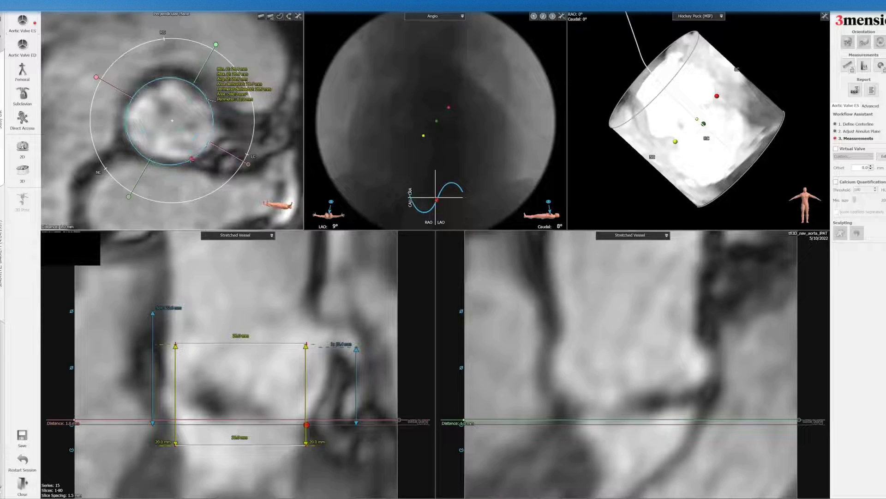
{"action": "left_click_drag", "start_coordinate": [193, 160], "coordinate": [191, 160]}
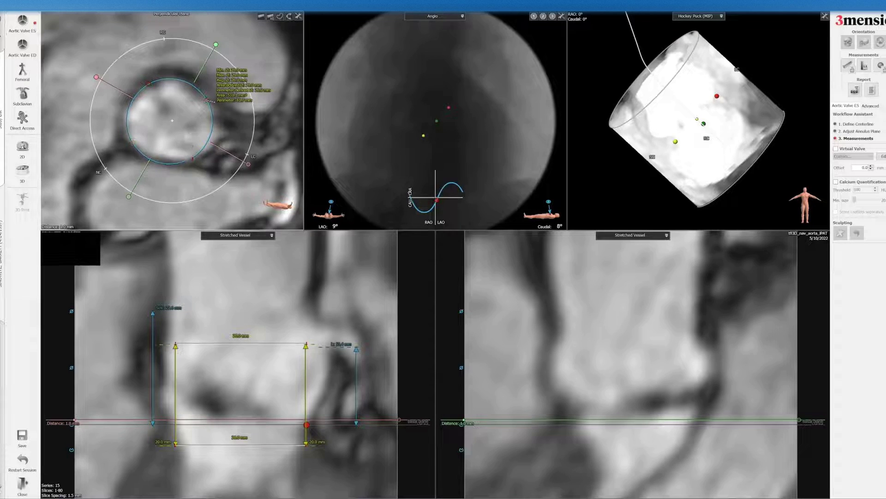
{"action": "left_click_drag", "start_coordinate": [230, 81], "coordinate": [61, 32]}
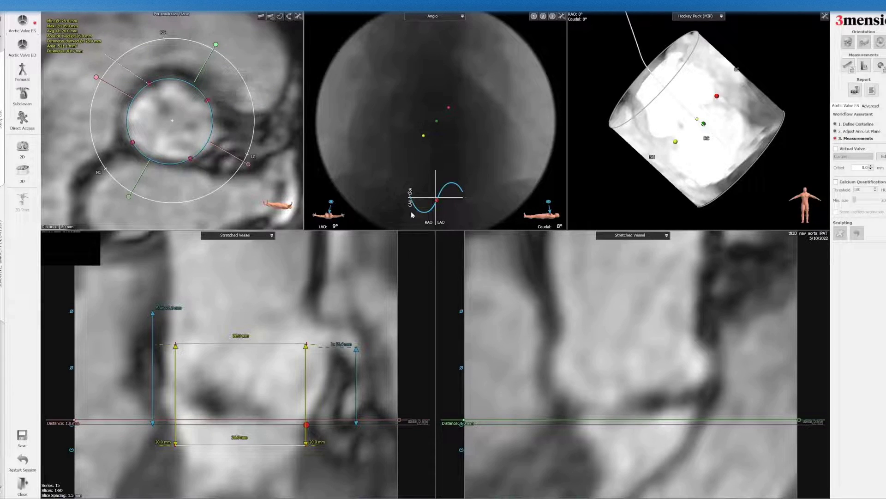
Add a titled screenshot of the perpendicular plane with the circular contour to the report.
{"action": "left_click", "coordinate": [522, 192]}
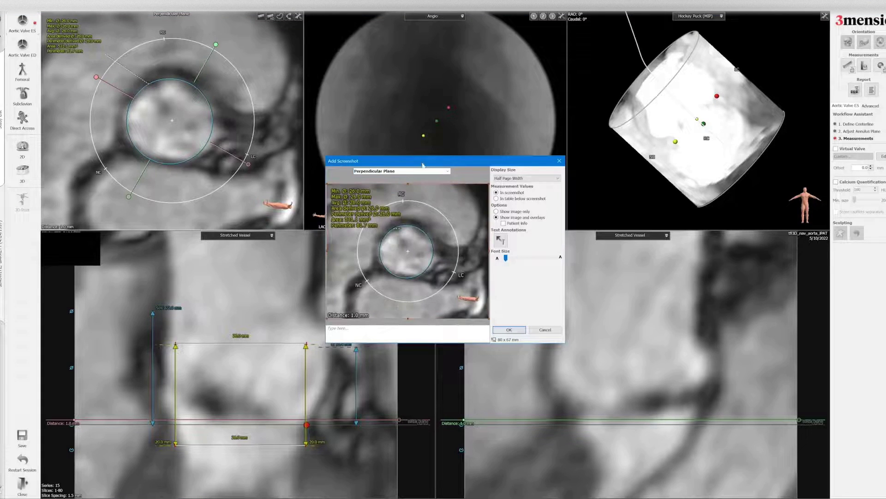
{"action": "left_click", "coordinate": [428, 169]}
{"action": "type", "text": "Root"}
{"action": "key", "text": "Return"}
{"action": "key", "text": "Up"}
{"action": "key", "text": "Up"}
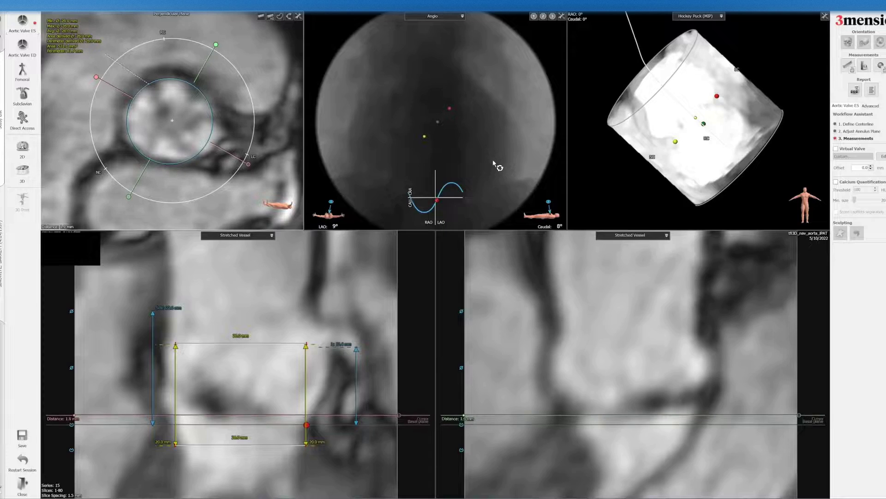
Examine how the 26 mm circle fits the root at levels from 3 to about 7 mm above the basal plane.
{"action": "scroll", "coordinate": [493, 163], "scroll_direction": "down", "scroll_amount": 2}
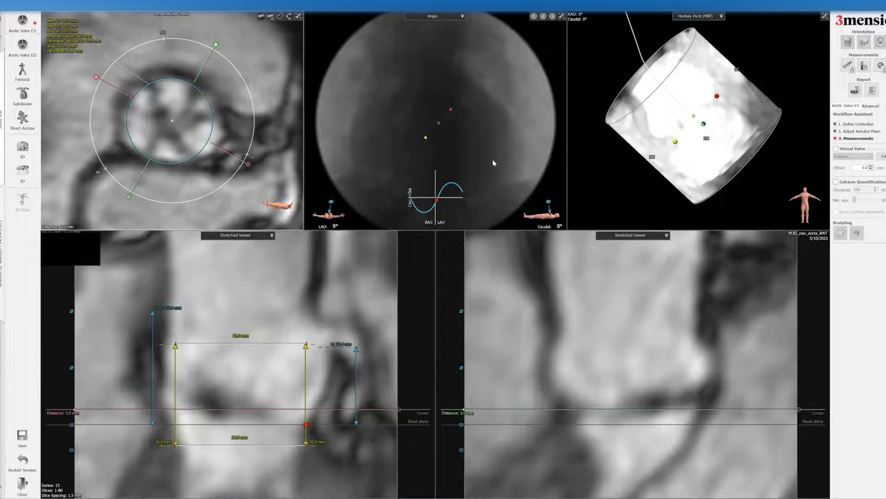
{"action": "scroll", "coordinate": [493, 160], "scroll_direction": "down", "scroll_amount": 2}
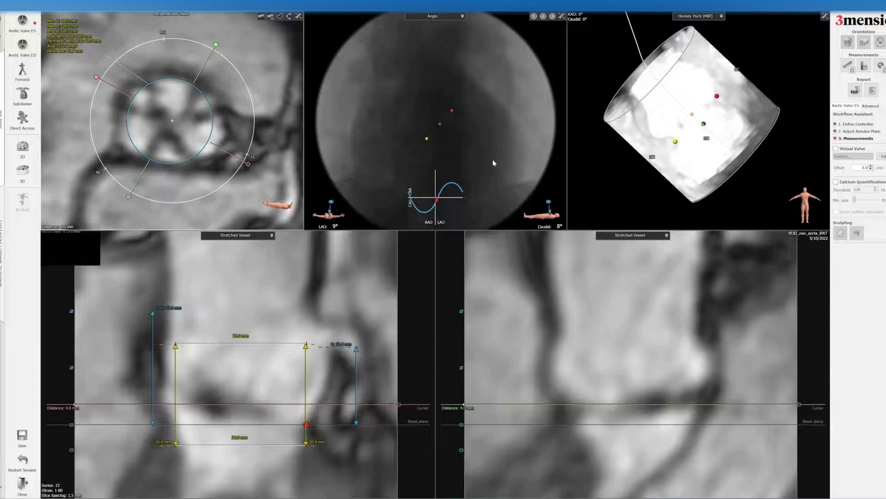
{"action": "scroll", "coordinate": [493, 163], "scroll_direction": "down", "scroll_amount": 2}
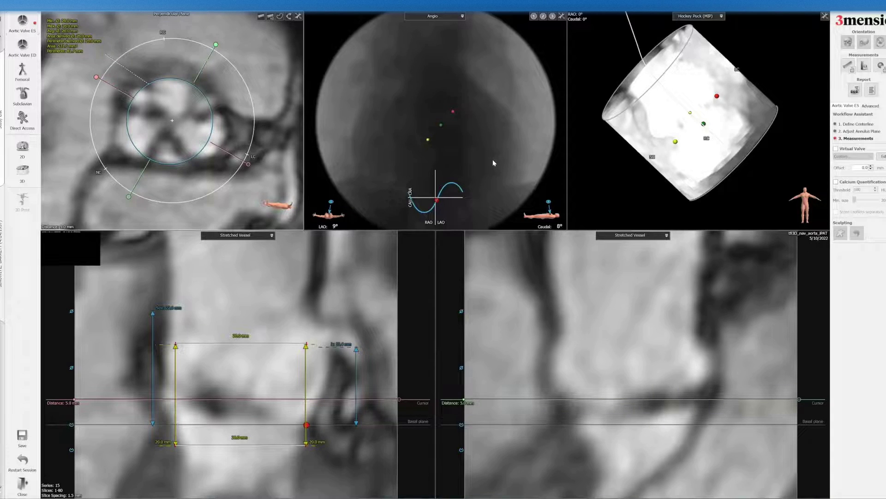
{"action": "scroll", "coordinate": [493, 163], "scroll_direction": "down", "scroll_amount": 2}
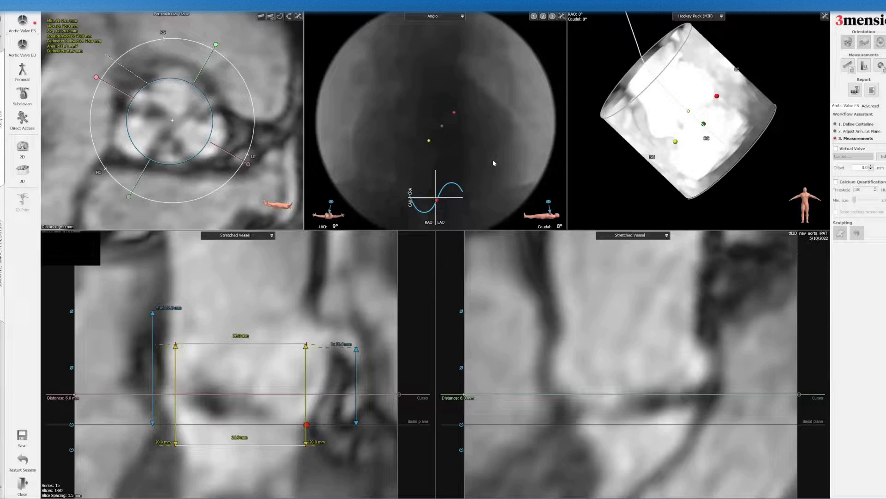
{"action": "scroll", "coordinate": [493, 163], "scroll_direction": "down", "scroll_amount": 1}
{"action": "scroll", "coordinate": [493, 160], "scroll_direction": "up", "scroll_amount": 1}
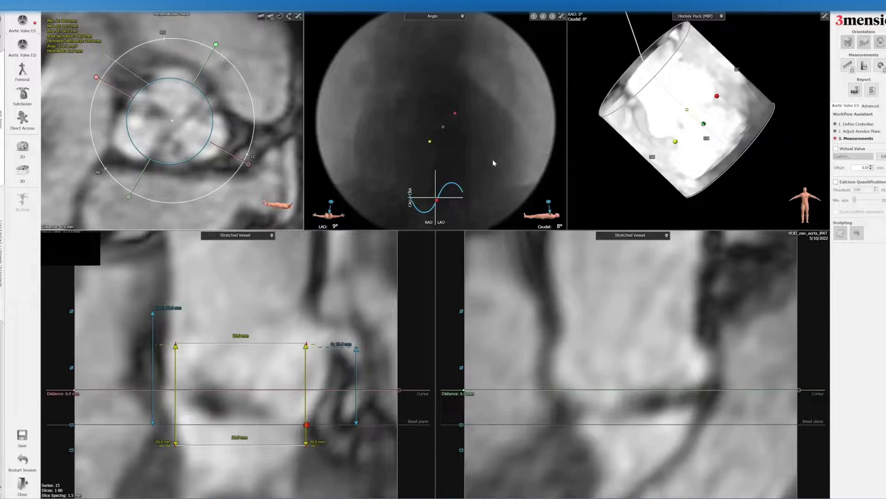
Add a screenshot of the circle at 8 mm above the basal plane to the report and advance to the 10 mm level.
{"action": "scroll", "coordinate": [493, 160], "scroll_direction": "up", "scroll_amount": 4}
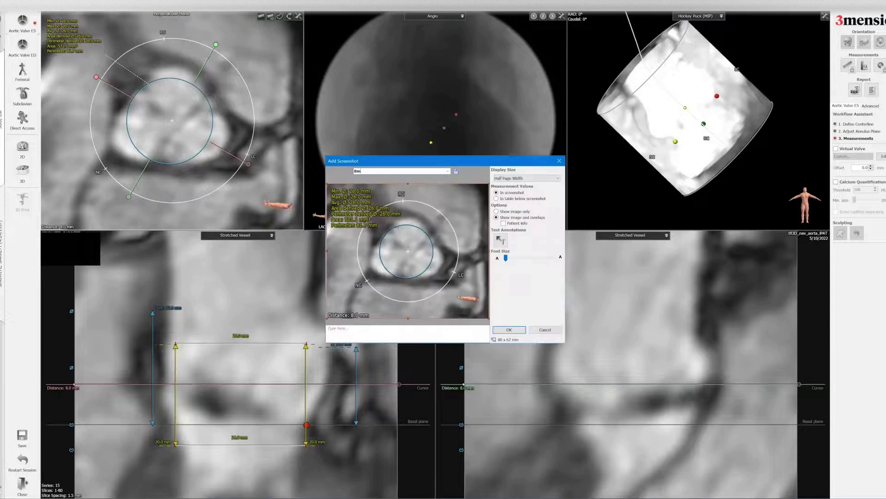
{"action": "scroll", "coordinate": [482, 142], "scroll_direction": "up", "scroll_amount": 3}
{"action": "scroll", "coordinate": [481, 142], "scroll_direction": "up", "scroll_amount": 1}
{"action": "scroll", "coordinate": [481, 143], "scroll_direction": "up", "scroll_amount": 3}
{"action": "scroll", "coordinate": [481, 140], "scroll_direction": "up", "scroll_amount": 1}
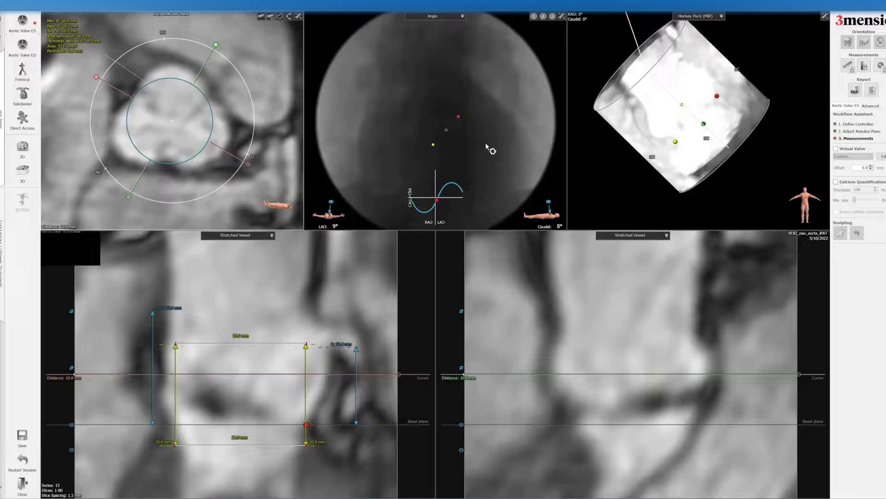
Go to the sinotubular junction level and add a screenshot of its diameters with the circle to the report under a preset title.
{"action": "left_click", "coordinate": [72, 311]}
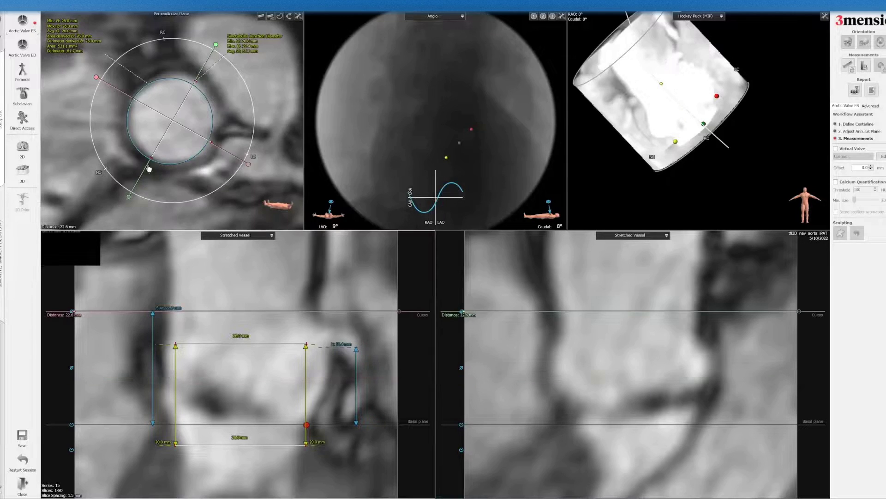
{"action": "right_click", "coordinate": [273, 109]}
{"action": "key", "text": "Return"}
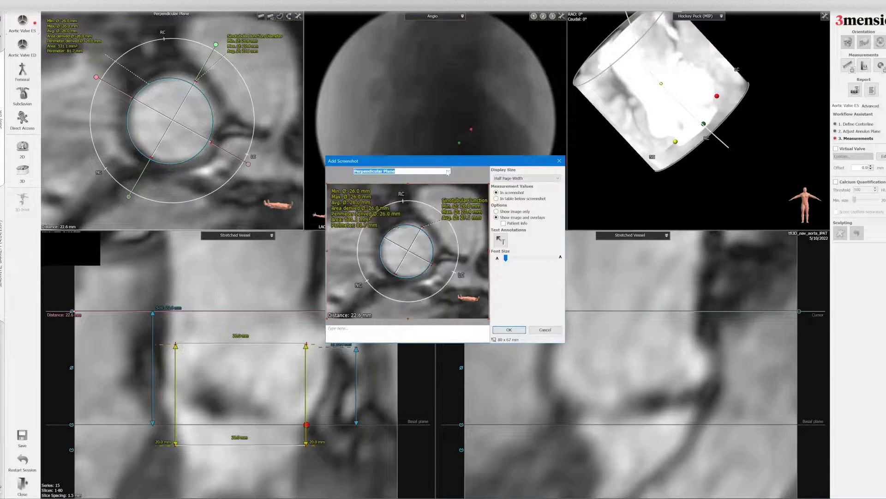
{"action": "left_click", "coordinate": [447, 170]}
{"action": "left_click", "coordinate": [400, 220]}
{"action": "left_click", "coordinate": [508, 330]}
Go to the sinus of Valsalva level and add a screenshot of the three sinus diameters to the report under a preset title.
{"action": "left_click", "coordinate": [72, 368]}
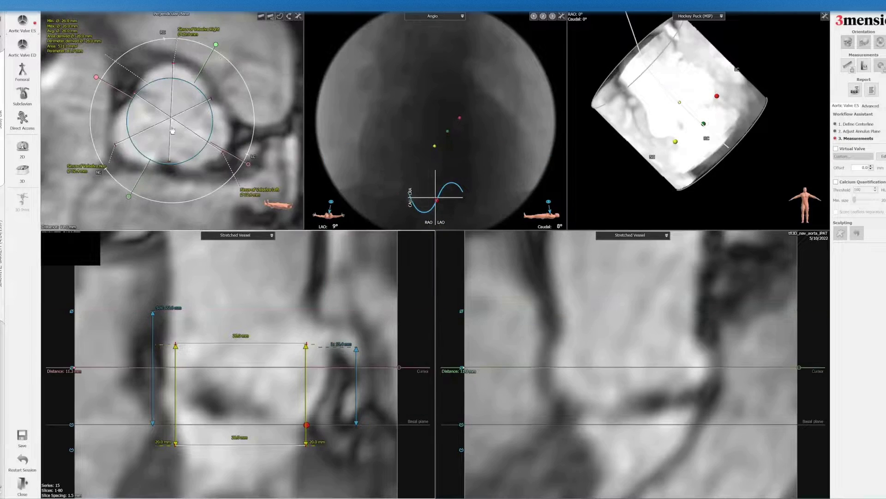
{"action": "right_click", "coordinate": [255, 70]}
{"action": "left_click", "coordinate": [272, 75]}
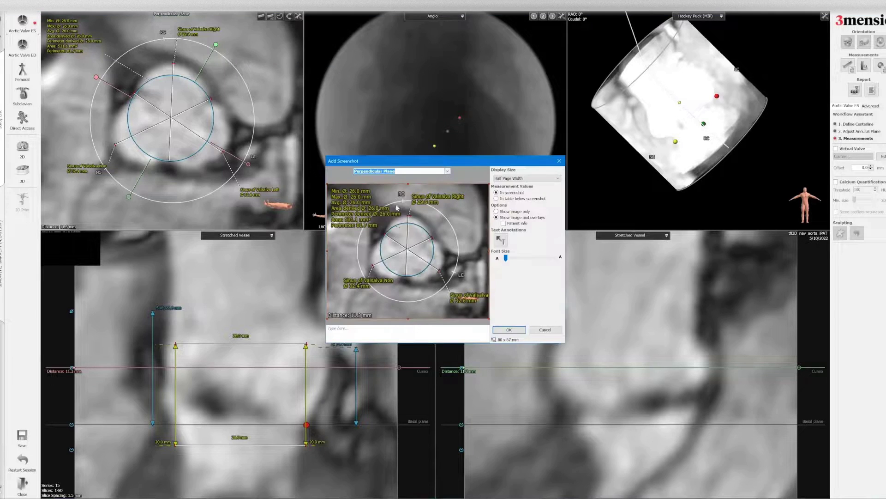
{"action": "left_click", "coordinate": [447, 172]}
{"action": "left_click", "coordinate": [407, 203]}
{"action": "left_click", "coordinate": [509, 329]}
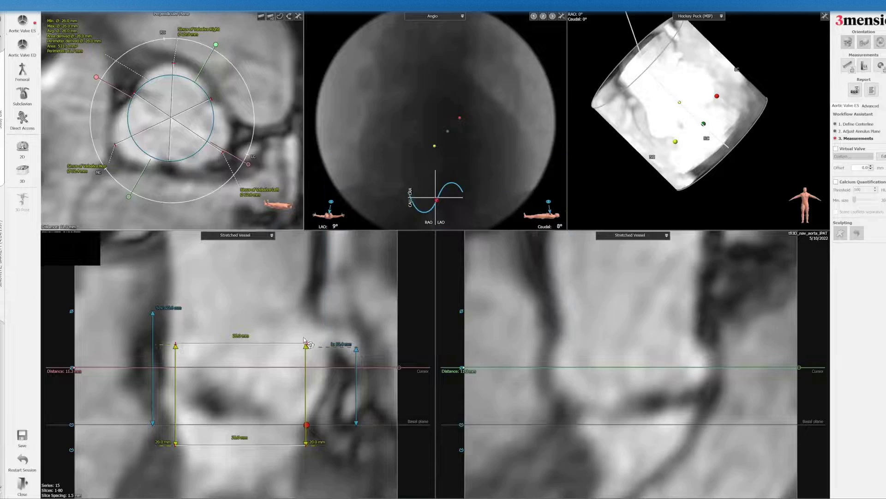
Add a screenshot of the stretched vessel view with the valve frame to the report, titled Sinus Height LCC.
{"action": "right_click", "coordinate": [321, 286]}
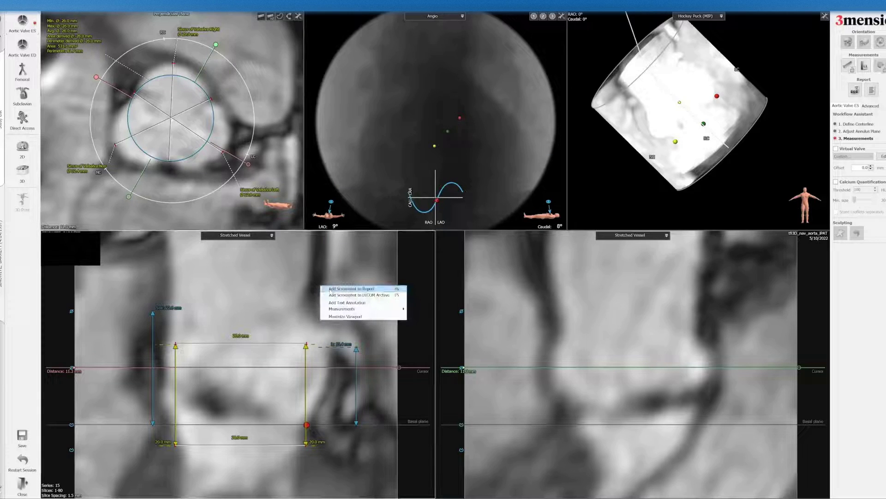
{"action": "left_click", "coordinate": [330, 289]}
{"action": "left_click", "coordinate": [446, 171]}
{"action": "left_click", "coordinate": [441, 178]}
{"action": "left_click", "coordinate": [506, 331]}
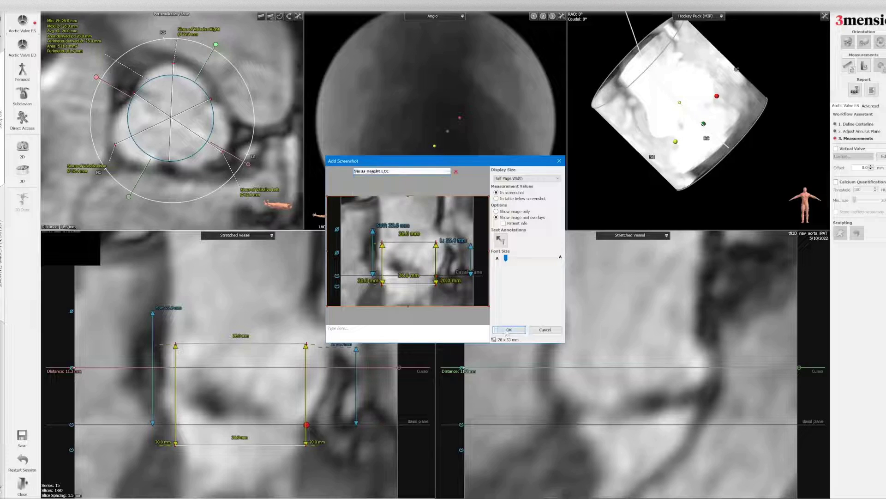
{"action": "left_click", "coordinate": [508, 330]}
Rotate the stretched views to show the right coronary, add its height about 16 mm above the basal plane and place it beside the ostium.
{"action": "scroll", "coordinate": [226, 106], "scroll_direction": "up", "scroll_amount": 5}
{"action": "scroll", "coordinate": [221, 91], "scroll_direction": "up", "scroll_amount": 3}
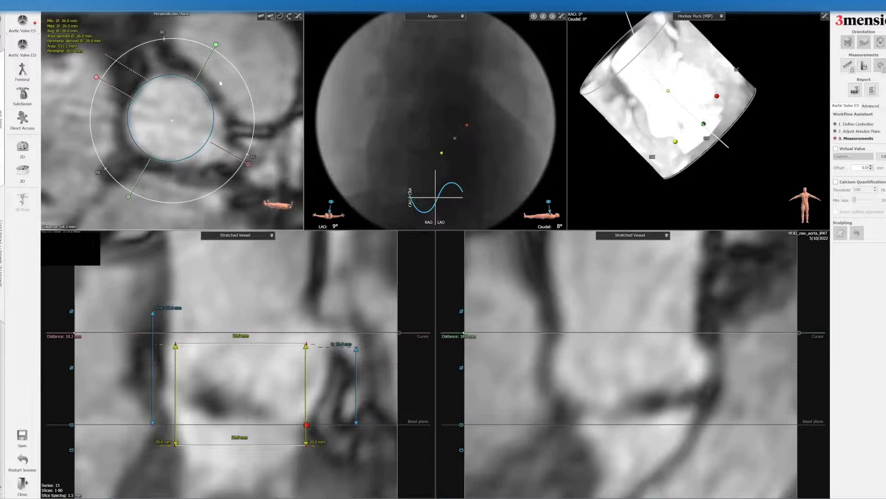
{"action": "left_click_drag", "start_coordinate": [216, 44], "coordinate": [147, 37]}
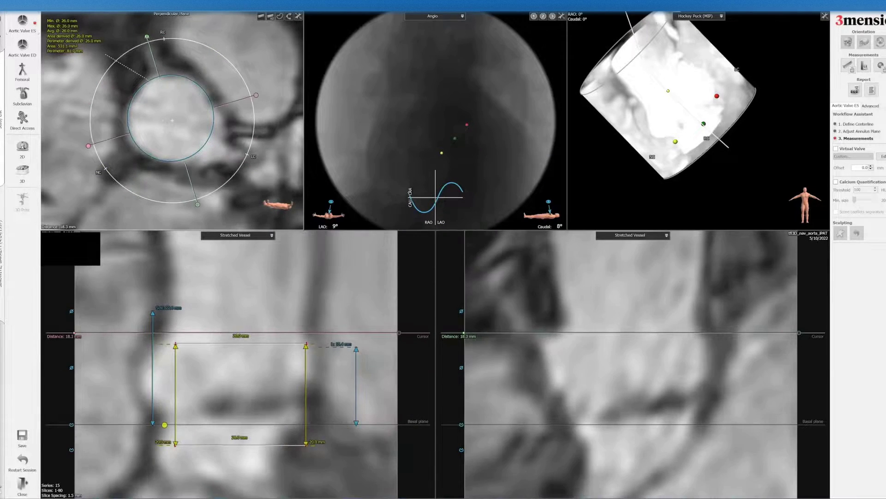
{"action": "left_click_drag", "start_coordinate": [568, 344], "coordinate": [569, 346]}
{"action": "right_click", "coordinate": [569, 346]}
{"action": "left_click", "coordinate": [595, 373]}
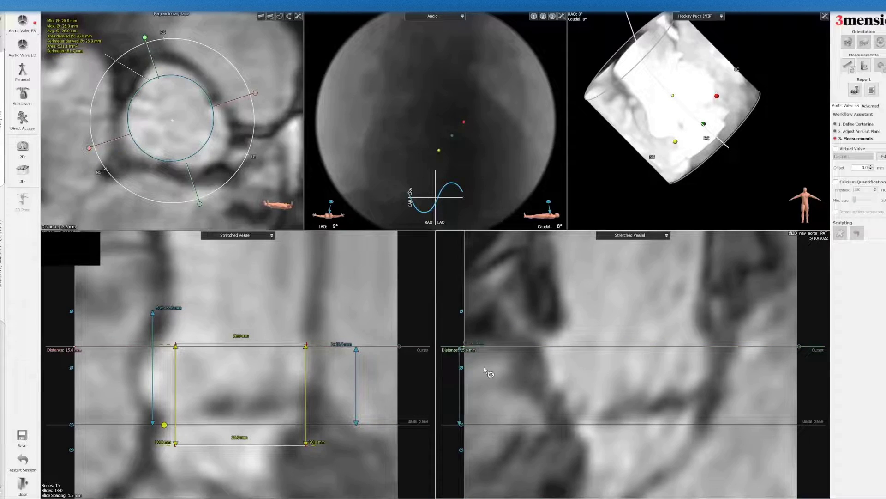
{"action": "left_click_drag", "start_coordinate": [460, 357], "coordinate": [527, 354]}
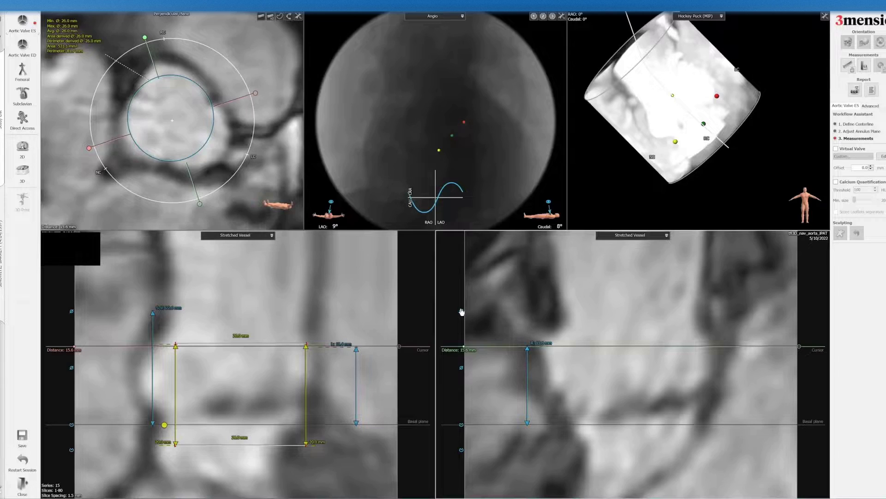
Add a custom length from the basal plane up to 20.8 mm and place it by the wall opposite the right coronary.
{"action": "scroll", "coordinate": [616, 321], "scroll_direction": "up", "scroll_amount": 6}
{"action": "right_click", "coordinate": [606, 321]}
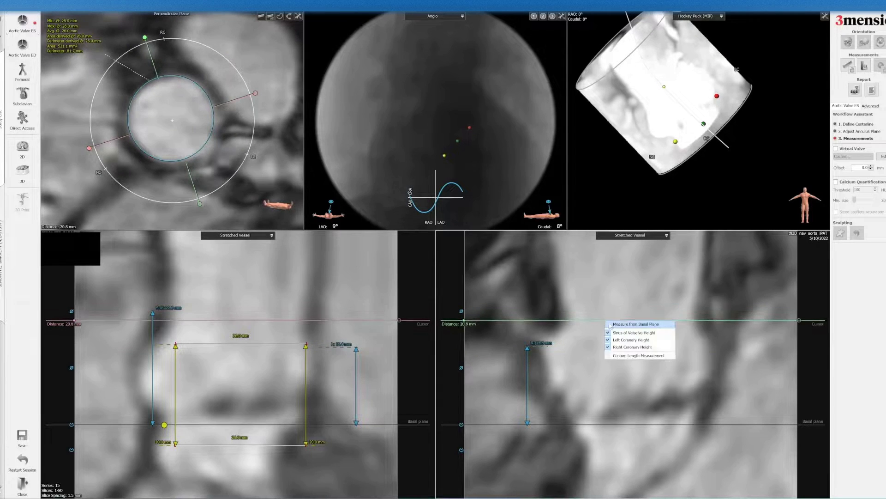
{"action": "left_click", "coordinate": [636, 324]}
{"action": "left_click", "coordinate": [726, 369]}
Add a screenshot of the stretched vessel view with the right coronary height and custom length to the report under a preset title.
{"action": "right_click", "coordinate": [606, 268]}
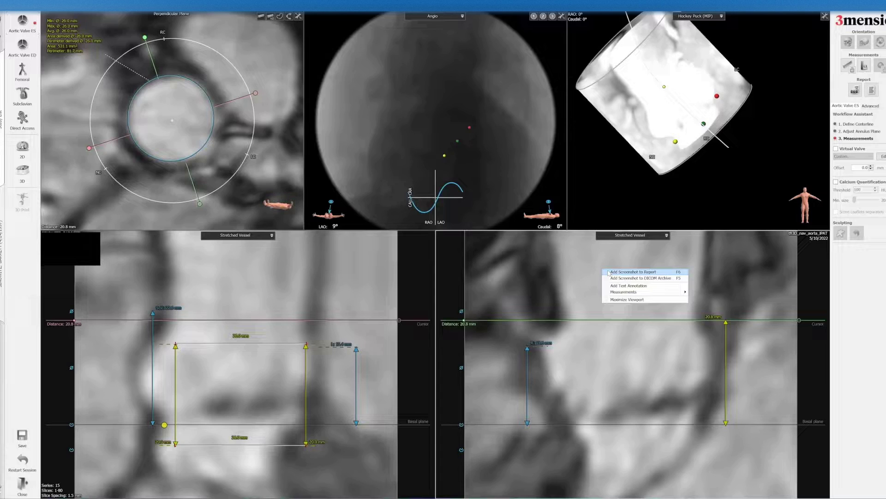
{"action": "left_click", "coordinate": [448, 172]}
{"action": "left_click", "coordinate": [427, 191]}
{"action": "left_click", "coordinate": [509, 330]}
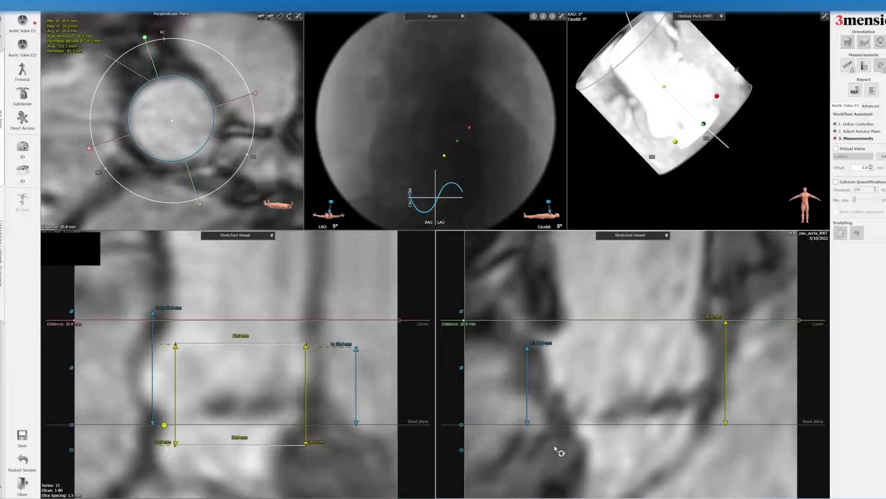
Return to the basal plane and align the angio viewing direction with the green cusp marker at LAO 11°, Caudal 6°.
{"action": "left_click", "coordinate": [571, 425]}
{"action": "left_click_drag", "start_coordinate": [185, 108], "coordinate": [185, 111]}
{"action": "left_click", "coordinate": [289, 16]}
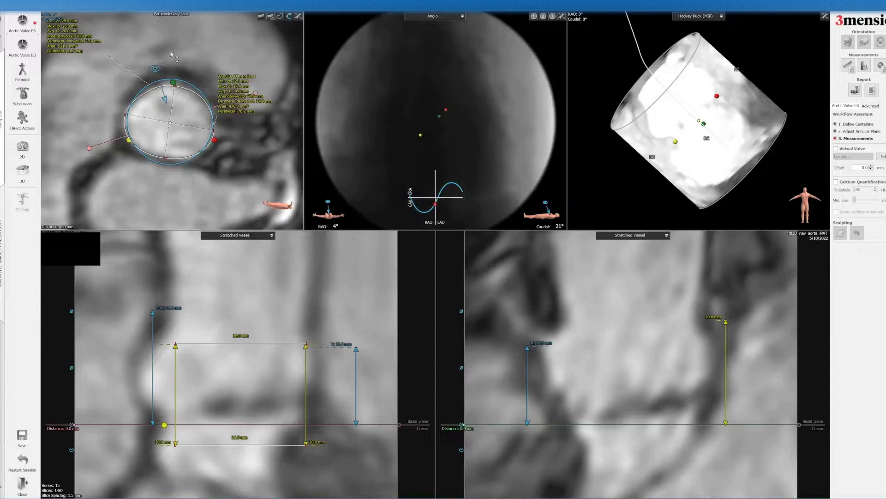
{"action": "left_click_drag", "start_coordinate": [155, 68], "coordinate": [176, 68]}
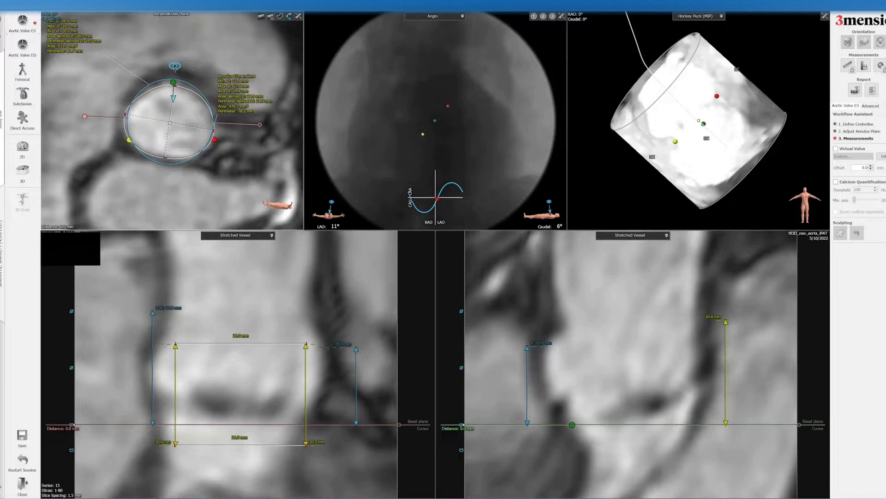
Brighten the angio view and measure the angle between the line through the cusp markers and the horizontal.
{"action": "mouse_move", "coordinate": [466, 140]}
{"action": "right_mouse_down"}
{"action": "mouse_move", "coordinate": [463, 125]}
{"action": "mouse_move", "coordinate": [468, 138]}
{"action": "right_mouse_up"}
{"action": "middle_click_drag", "start_coordinate": [468, 138], "coordinate": [467, 63]}
{"action": "left_click", "coordinate": [863, 65]}
{"action": "left_click", "coordinate": [471, 79]}
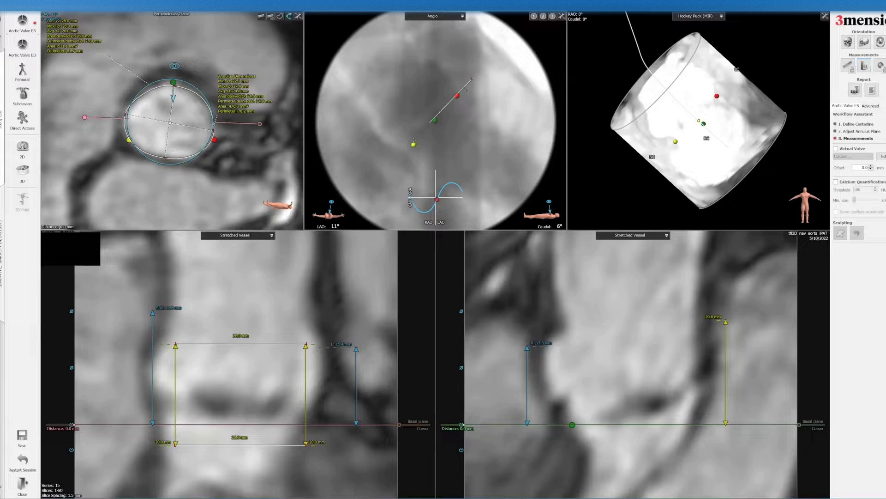
{"action": "left_click", "coordinate": [413, 144]}
Add a screenshot of the angio view with its angle measurement to the report, titled "Coplanar and root angles".
{"action": "right_click", "coordinate": [489, 97]}
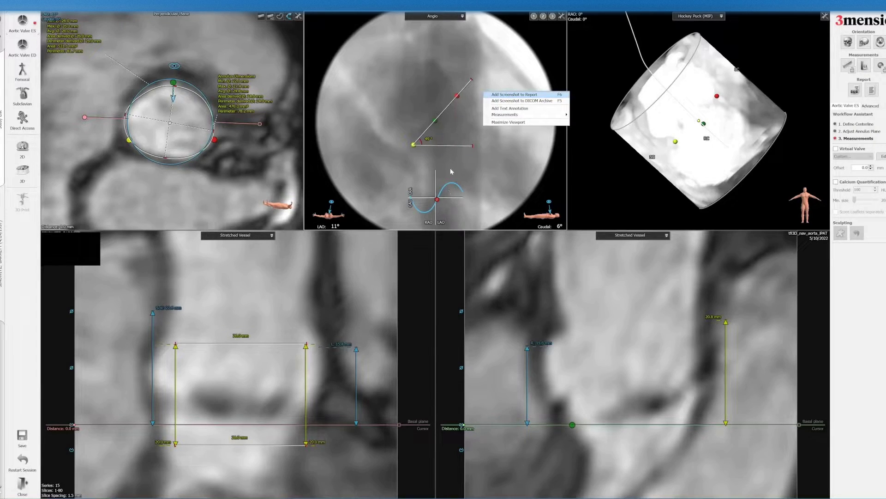
{"action": "left_click", "coordinate": [515, 95]}
{"action": "left_click", "coordinate": [448, 171]}
{"action": "left_click", "coordinate": [429, 183]}
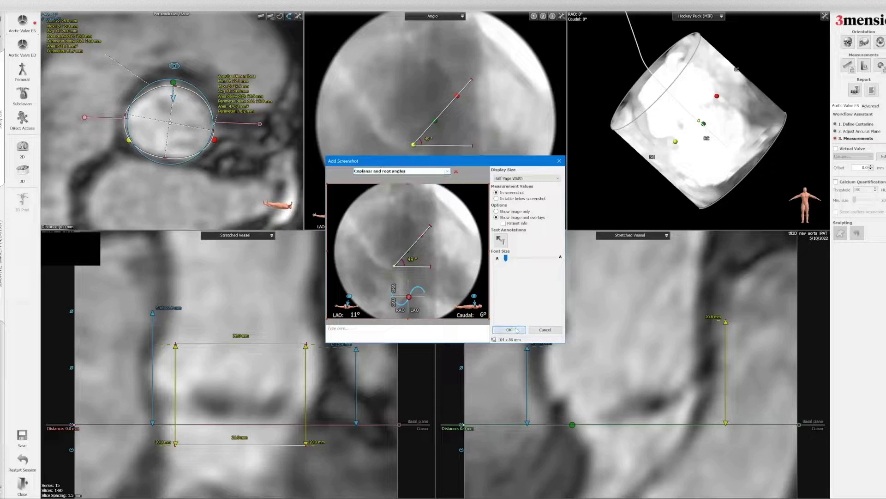
{"action": "left_click", "coordinate": [517, 330]}
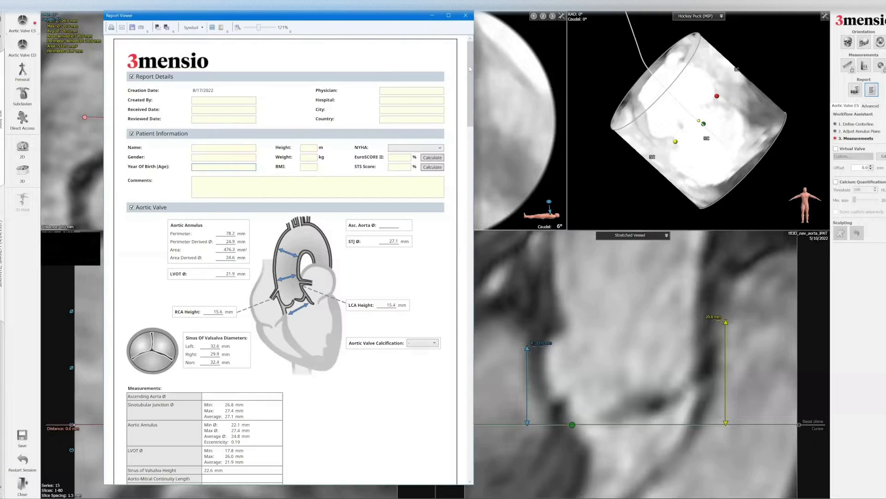
Review the report from the summary measurements through the titled screenshots on all pages, including the coplanar and root angles image.
{"action": "scroll", "coordinate": [480, 141], "scroll_direction": "down", "scroll_amount": 3}
{"action": "scroll", "coordinate": [478, 150], "scroll_direction": "down", "scroll_amount": 15}
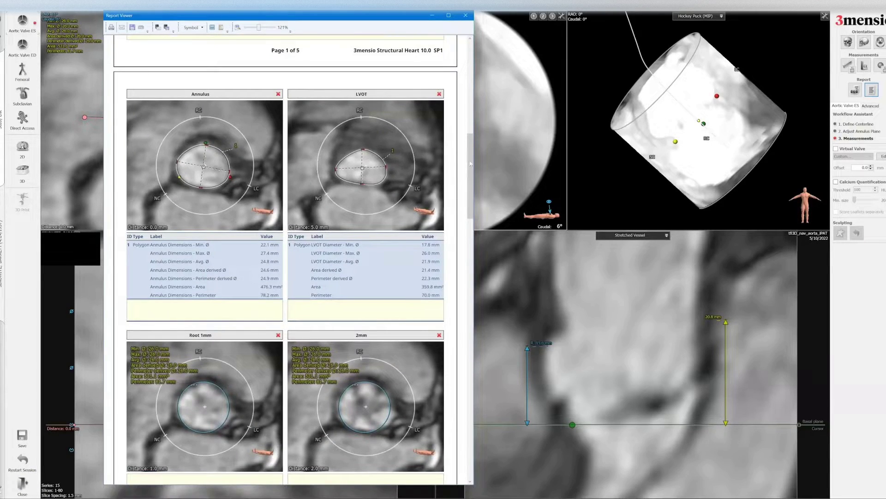
{"action": "left_click_drag", "start_coordinate": [471, 176], "coordinate": [479, 208]}
{"action": "scroll", "coordinate": [462, 312], "scroll_direction": "down", "scroll_amount": 20}
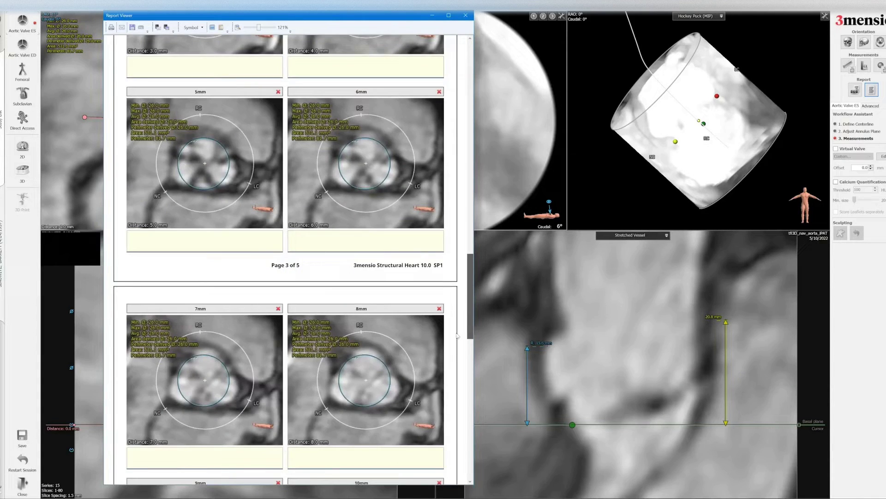
{"action": "scroll", "coordinate": [452, 368], "scroll_direction": "down", "scroll_amount": 2}
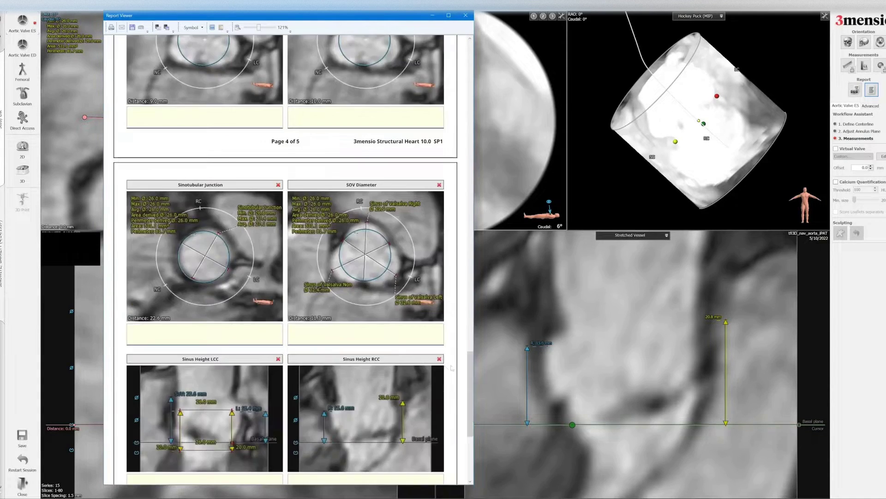
{"action": "left_click_drag", "start_coordinate": [470, 366], "coordinate": [472, 410]}
{"action": "scroll", "coordinate": [210, 342], "scroll_direction": "down", "scroll_amount": 2}
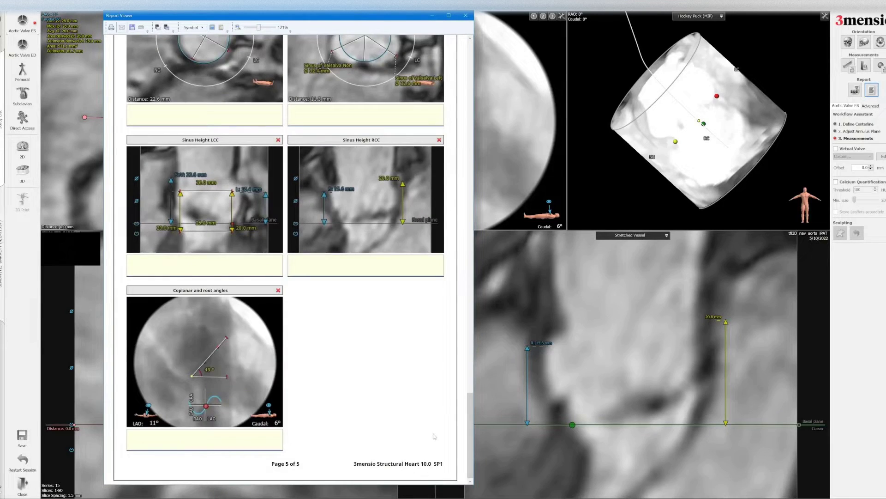
{"action": "left_click", "coordinate": [470, 283]}
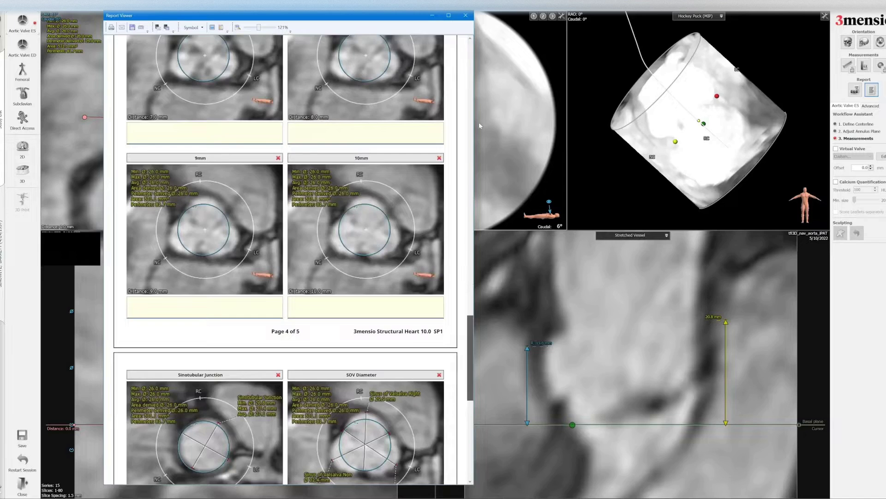
{"action": "left_click_drag", "start_coordinate": [480, 71], "coordinate": [478, 105]}
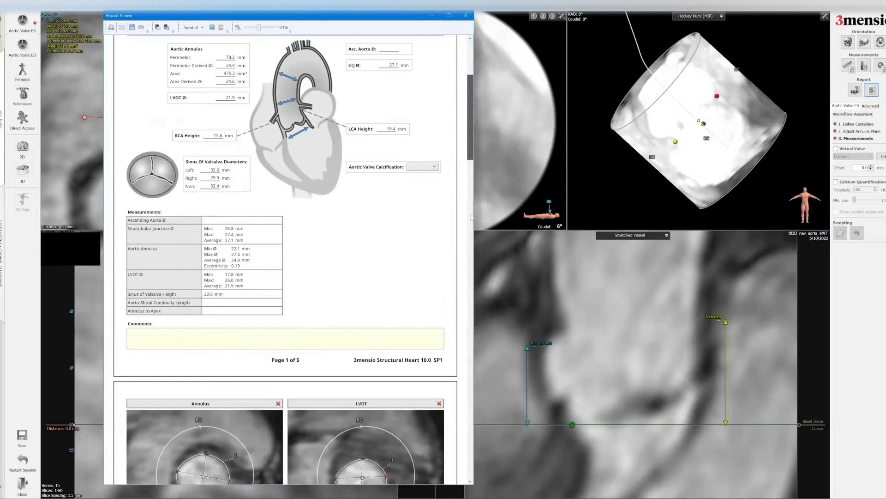
{"action": "left_click", "coordinate": [470, 259]}
{"action": "scroll", "coordinate": [466, 23], "scroll_direction": "down", "scroll_amount": 5}
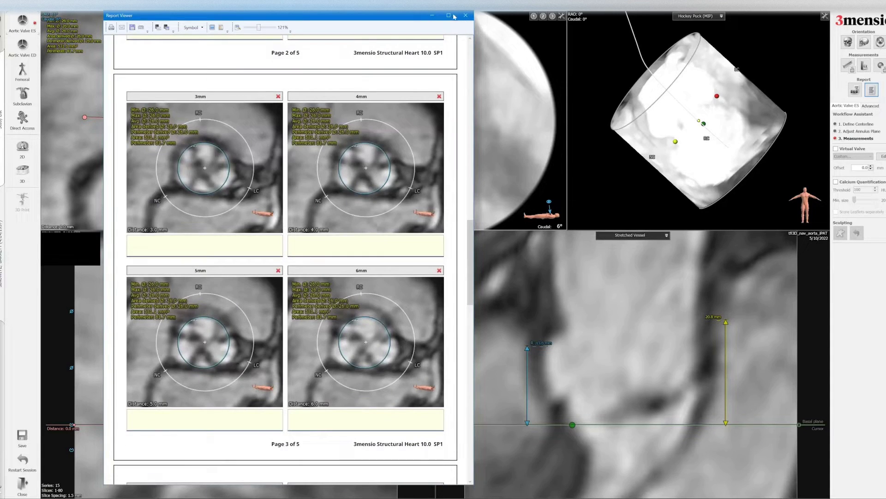
Close the report and save the current session as "GT MRI" with the Aortic Valve ES workflow included.
{"action": "left_click", "coordinate": [464, 18]}
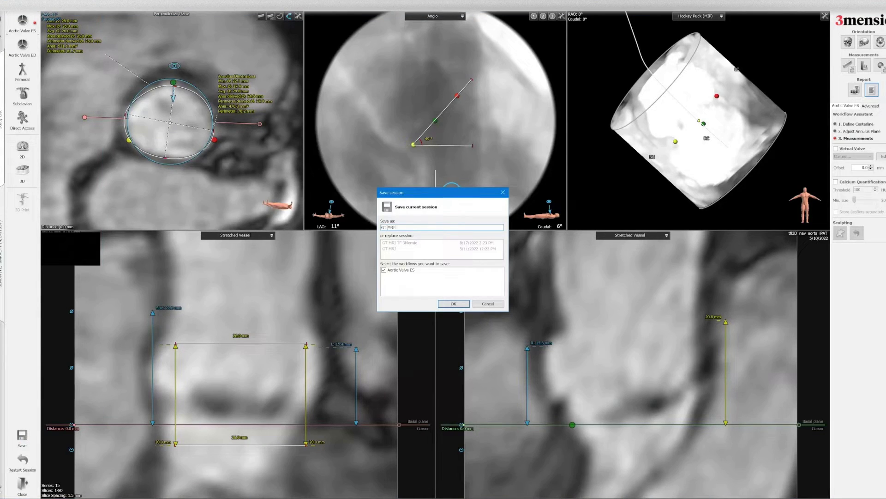
{"action": "key", "text": "Return"}
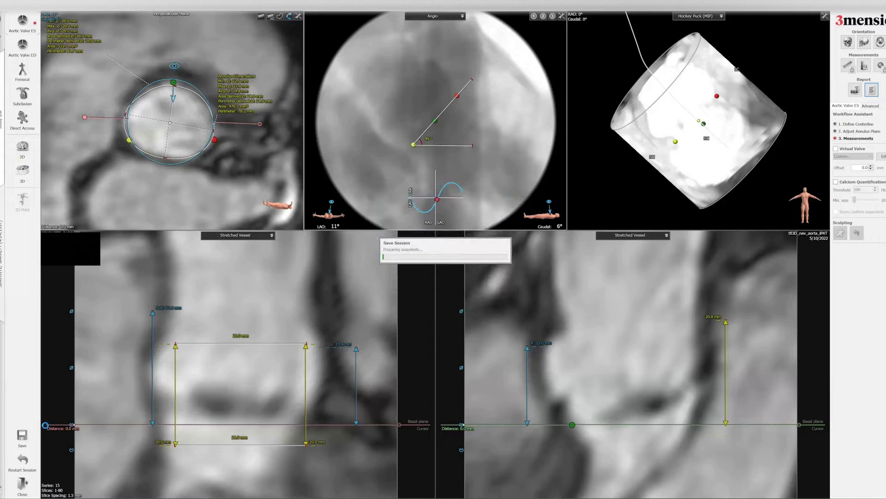